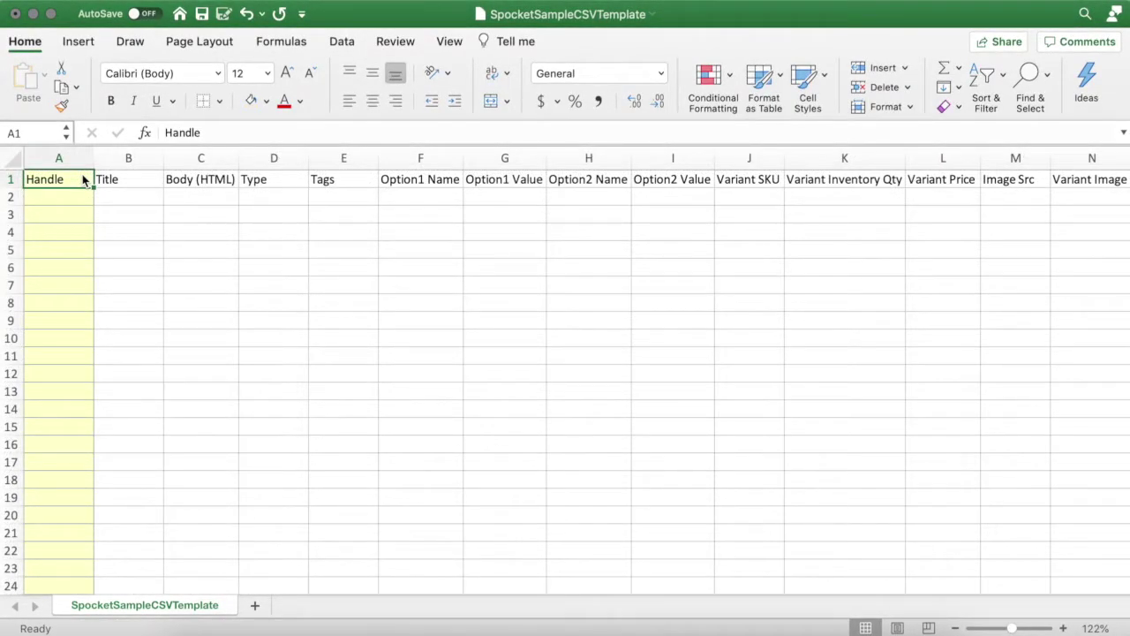
Step: Enter handle 'tshirt-1' in A2 and title '100% Cotton T-Shirt' in B2
{"action": "left_click", "coordinate": [81, 196]}
{"action": "type", "text": "tshirt"}
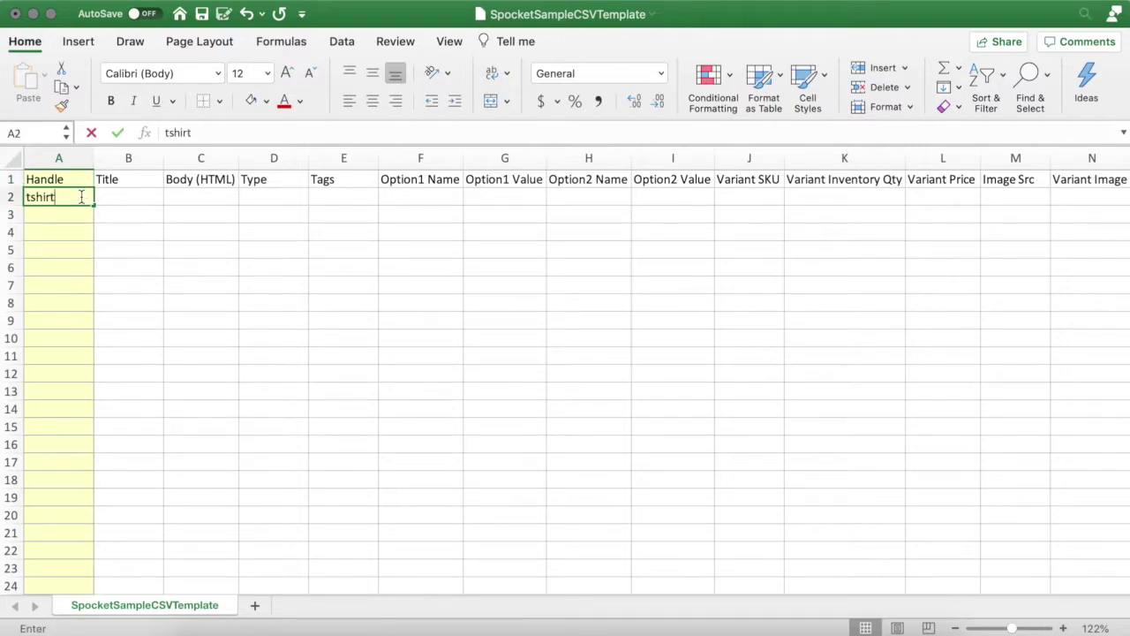
{"action": "type", "text": "-1"}
{"action": "key", "text": "Return"}
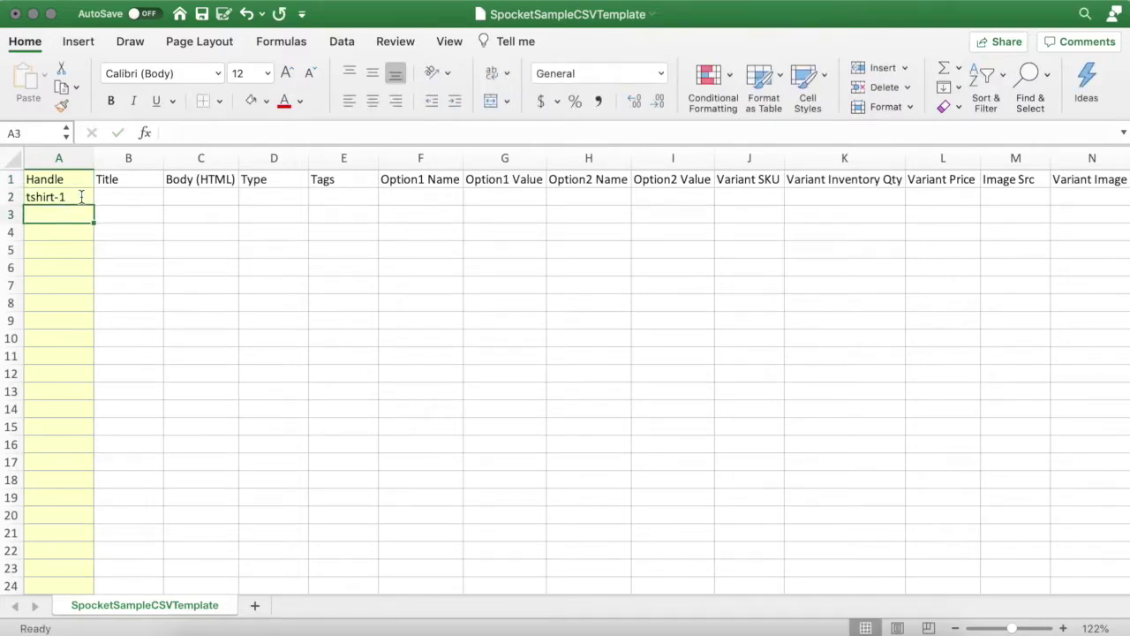
{"action": "left_click", "coordinate": [150, 182]}
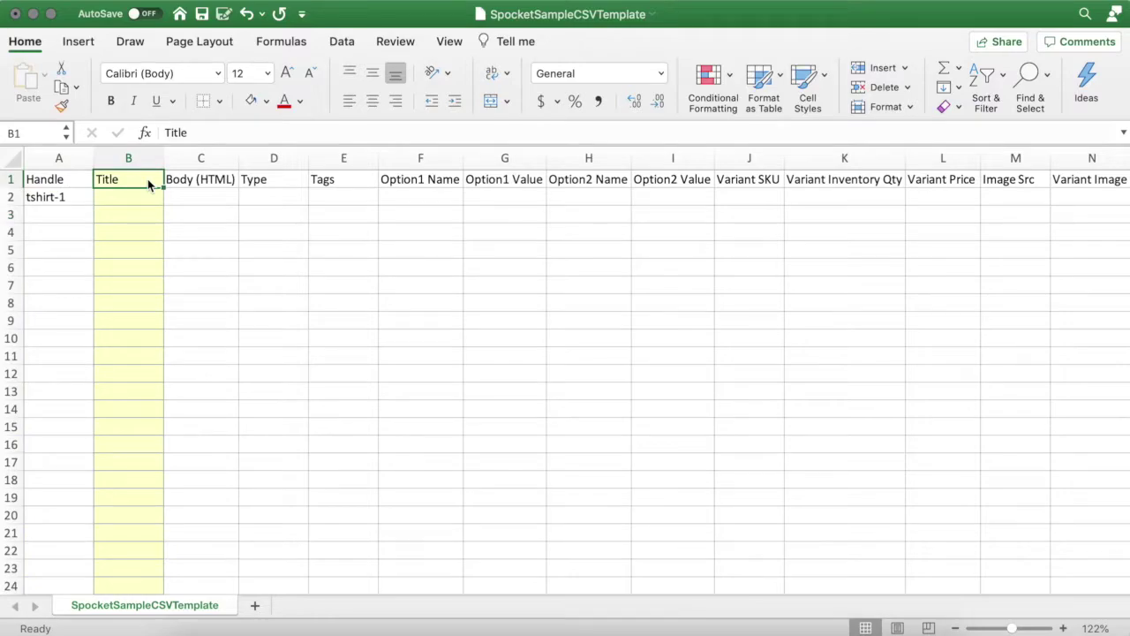
{"action": "left_click", "coordinate": [142, 196]}
{"action": "type", "text": "10"}
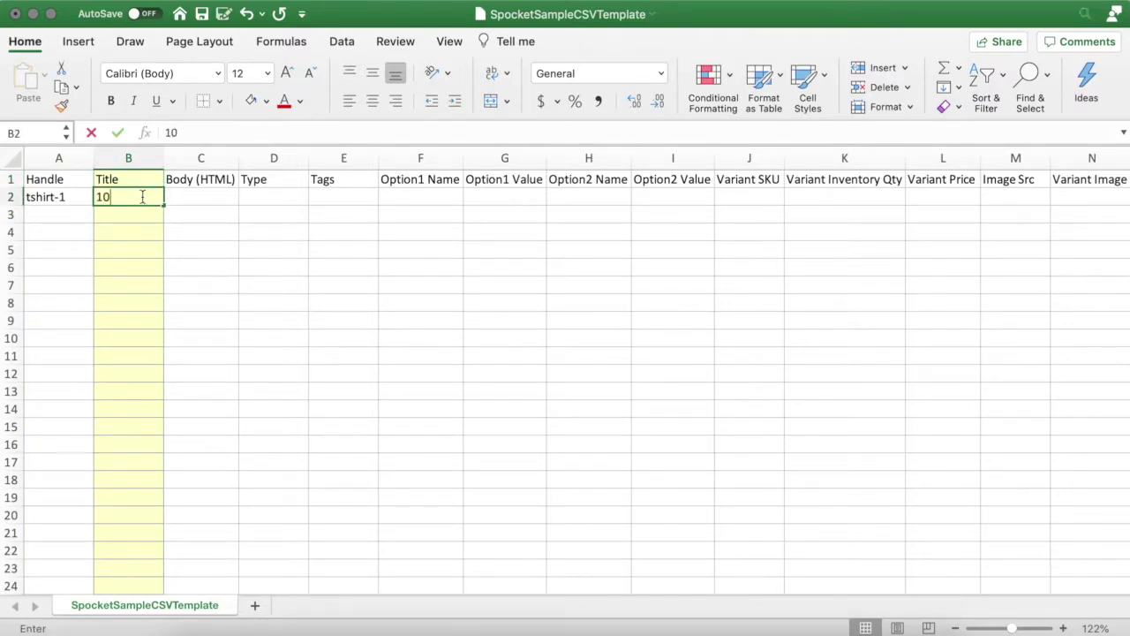
{"action": "type", "text": "0% Cotton T-Shir"}
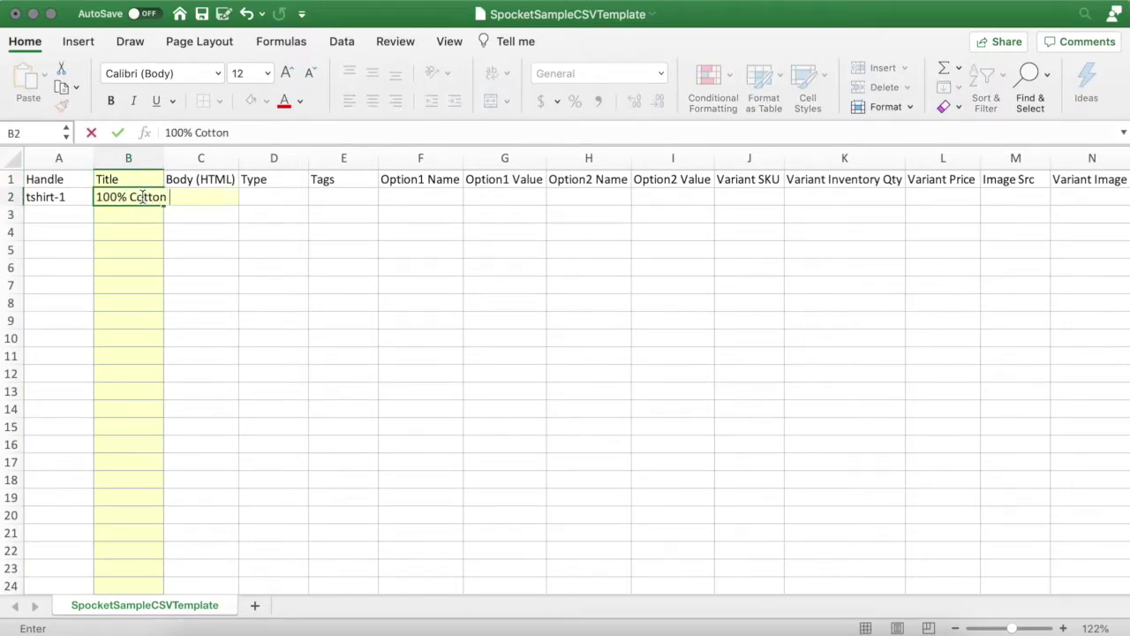
{"action": "type", "text": "t"}
{"action": "key", "text": "Return"}
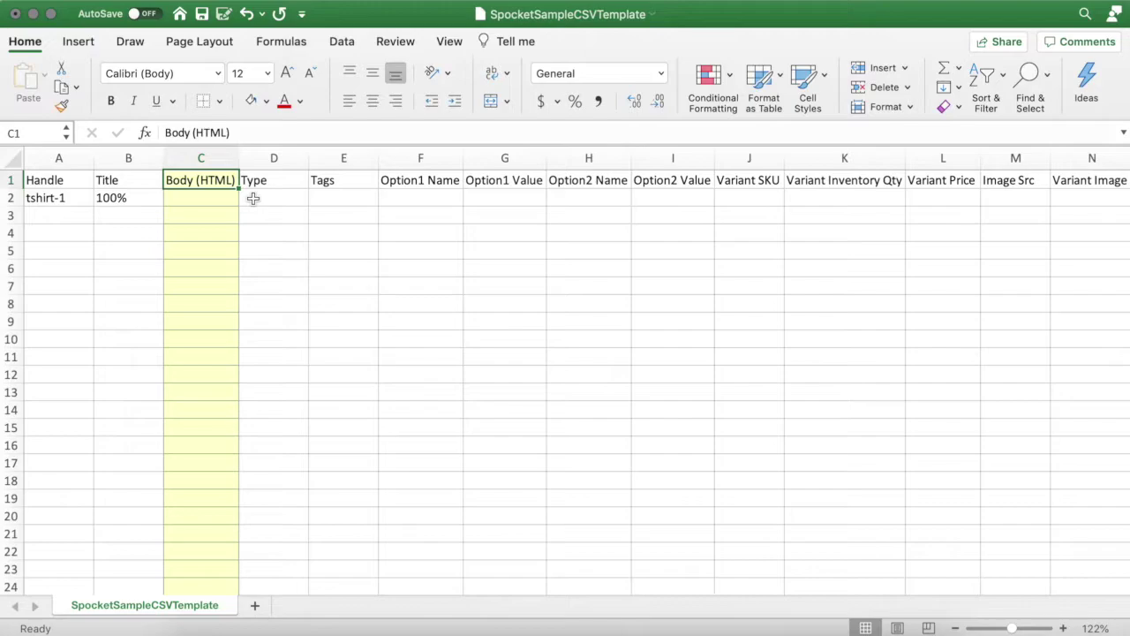
Step: Enter the description 'This classic fit t-shirt is breathable and lightweight' in C2
{"action": "left_click", "coordinate": [217, 197]}
{"action": "type", "text": "This cl"}
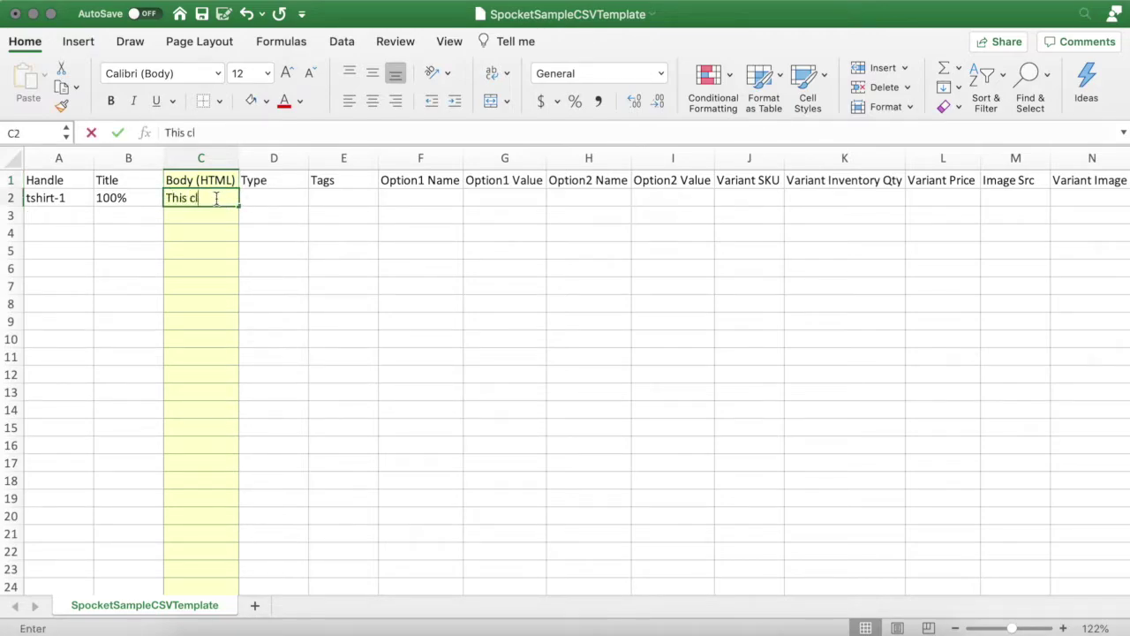
{"action": "type", "text": "assic fit t-s"}
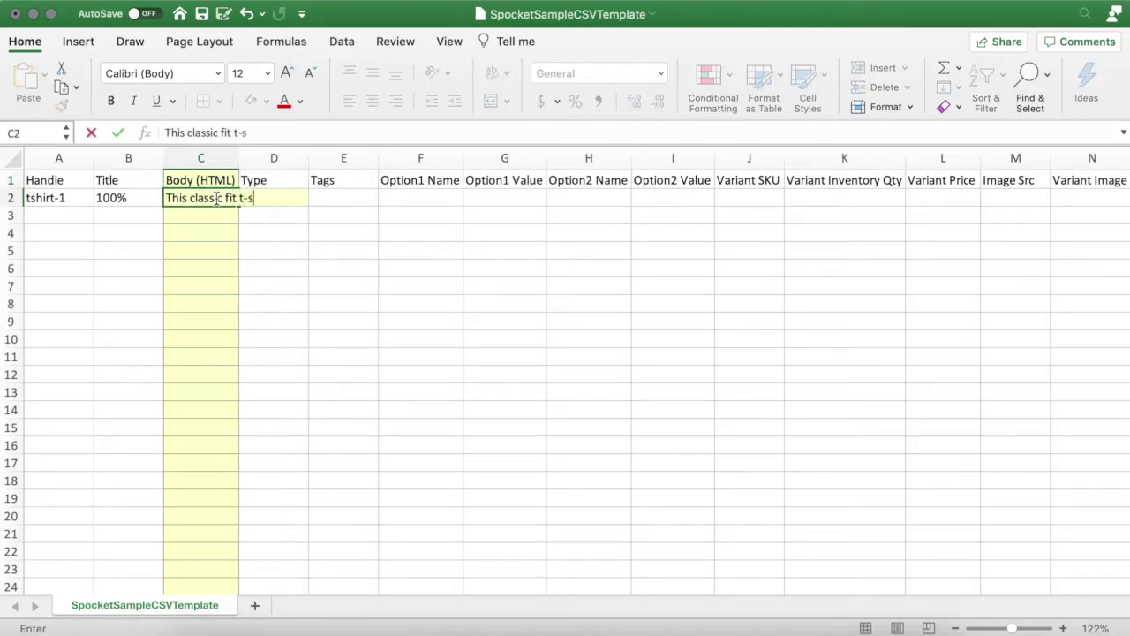
{"action": "type", "text": "hirt is breatha"}
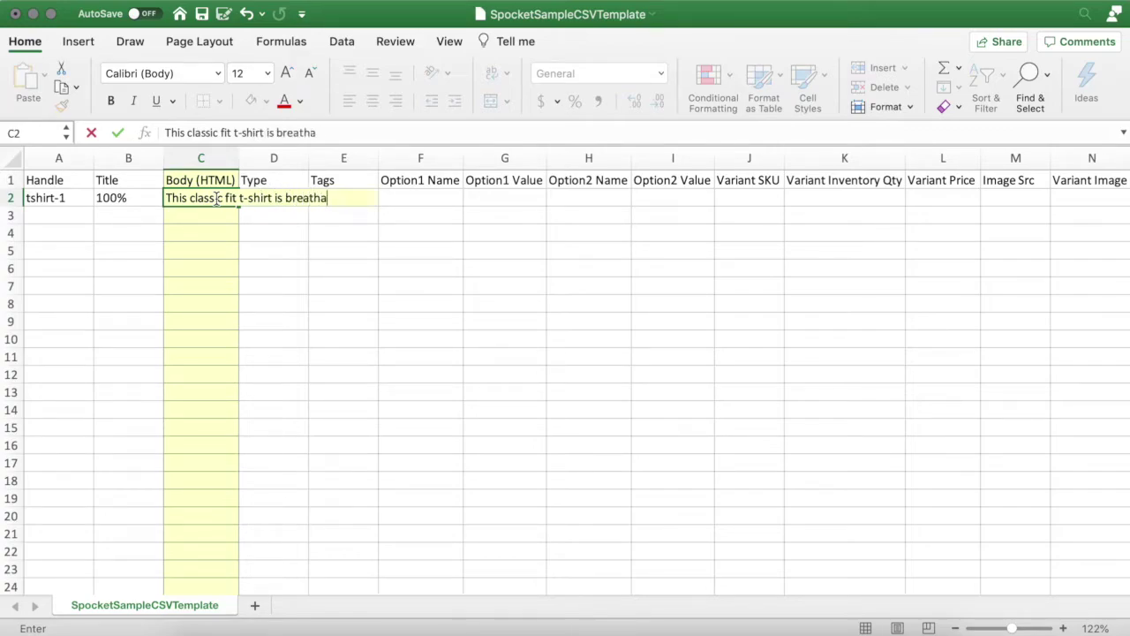
{"action": "type", "text": "ble and lightweight."}
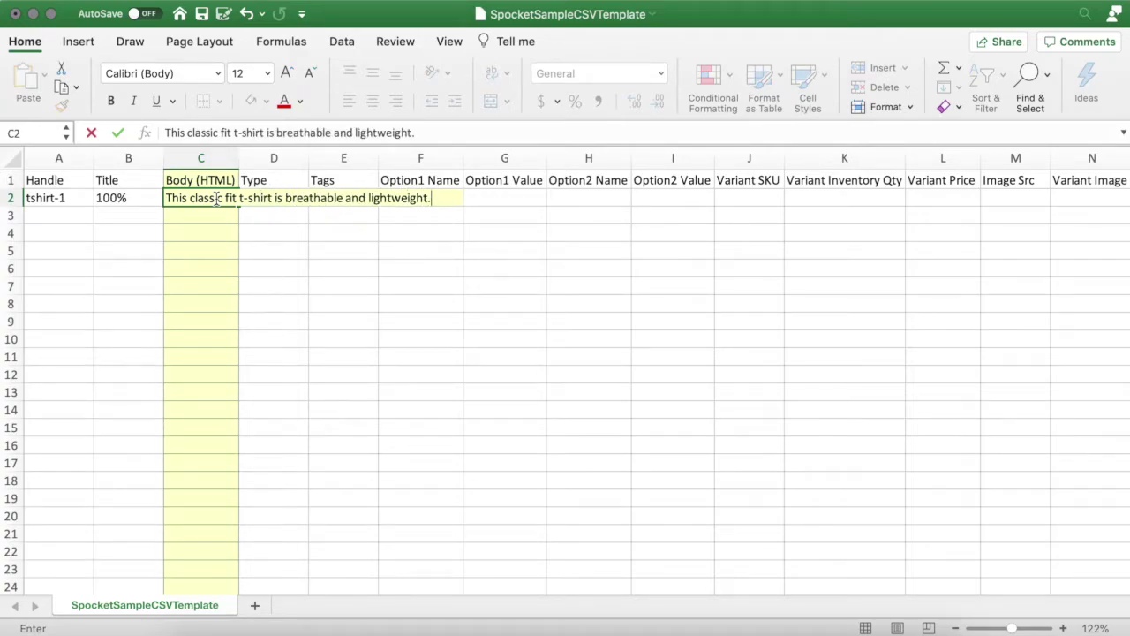
{"action": "key", "text": "Return"}
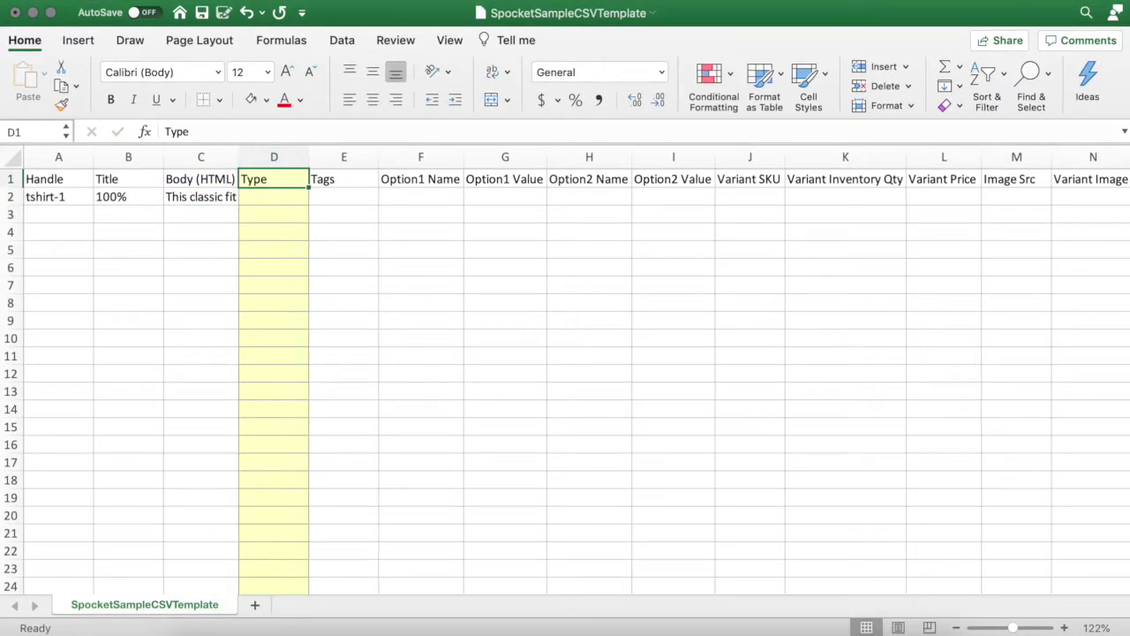
Step: Enter tags 'tshirt, apparel, unisex, cotton, shirt, tee' in E2
{"action": "left_click", "coordinate": [363, 179]}
{"action": "left_click", "coordinate": [361, 197]}
{"action": "type", "text": "t"}
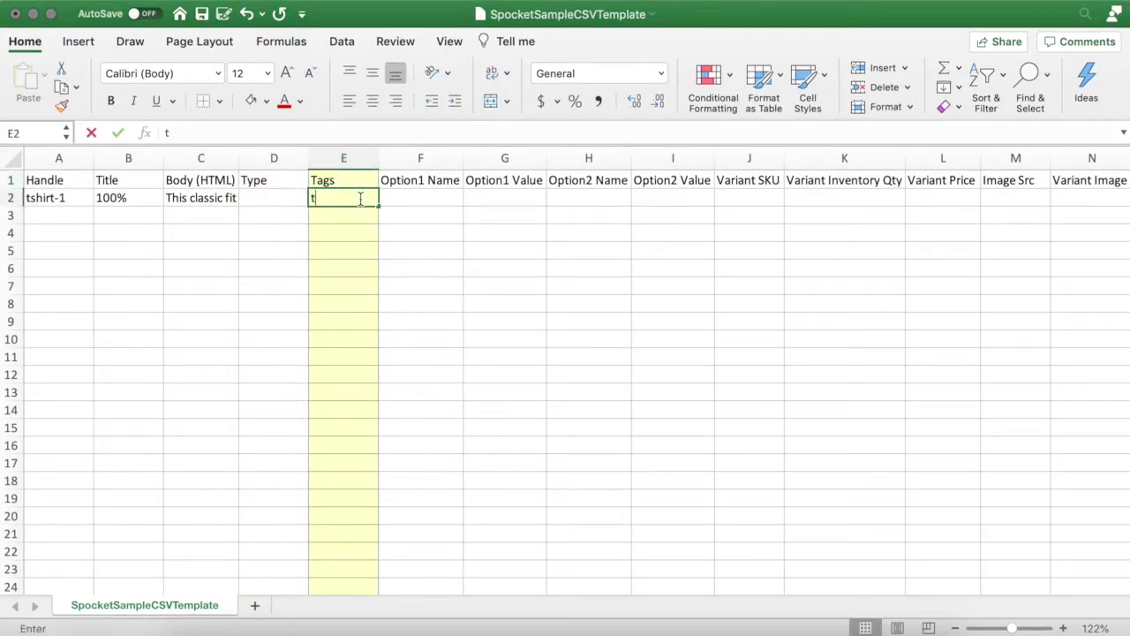
{"action": "type", "text": "shirt, apparel, "}
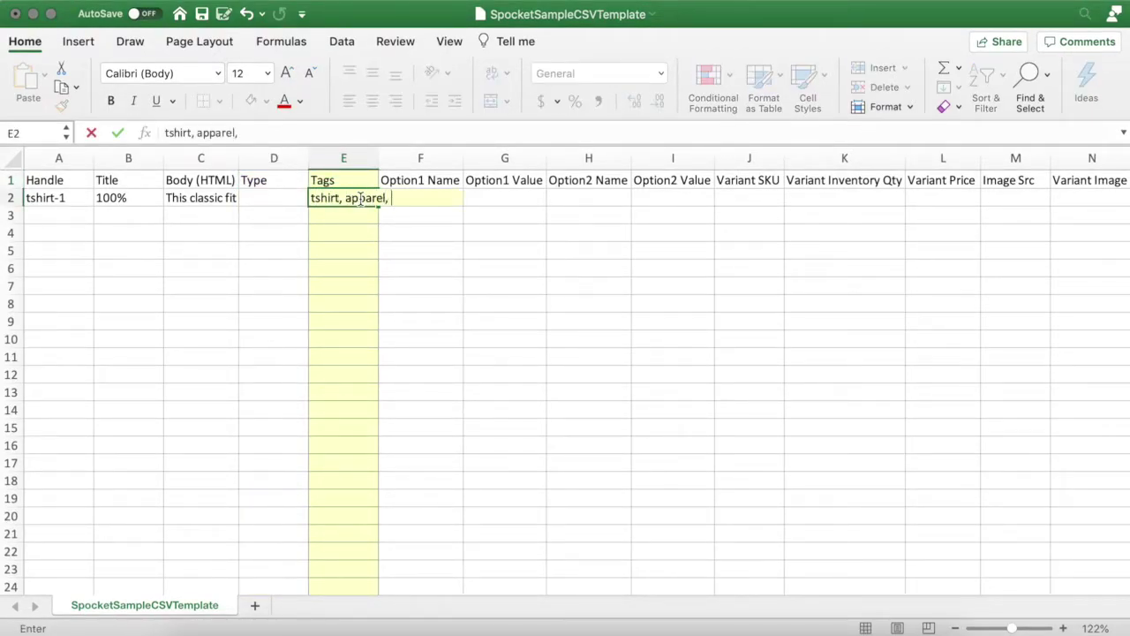
{"action": "type", "text": "unisex, cotto"}
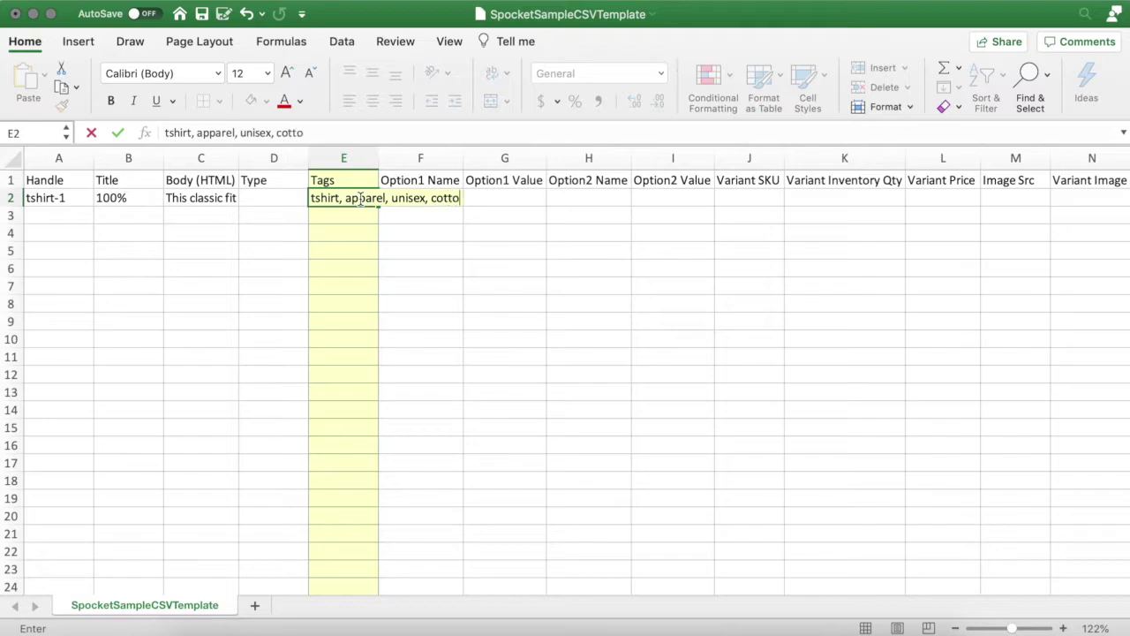
{"action": "type", "text": "n, shirt, tee"}
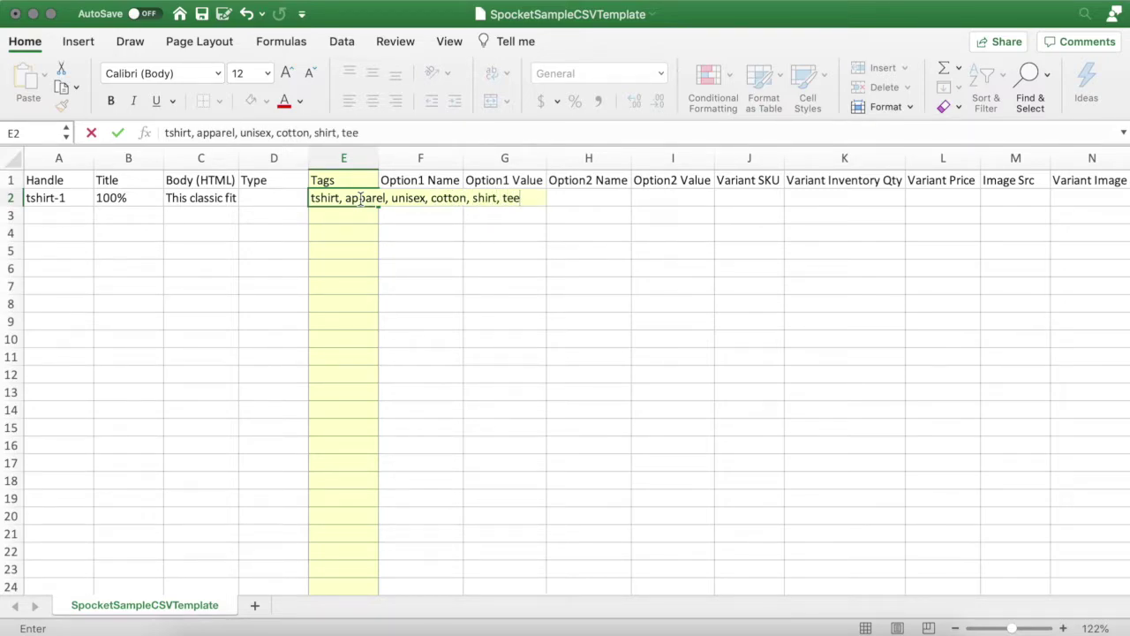
{"action": "key", "text": "Return"}
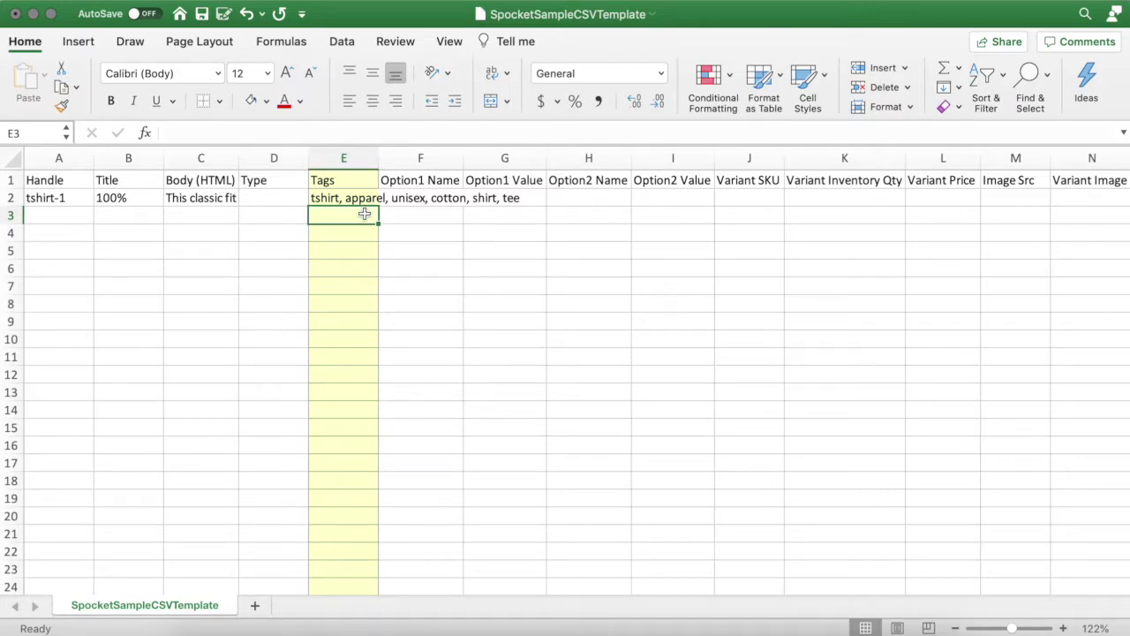
Step: Enter 'Size' as the Option1 Name in F2
{"action": "key", "text": "Up"}
{"action": "key", "text": "Up"}
{"action": "key", "text": "Right"}
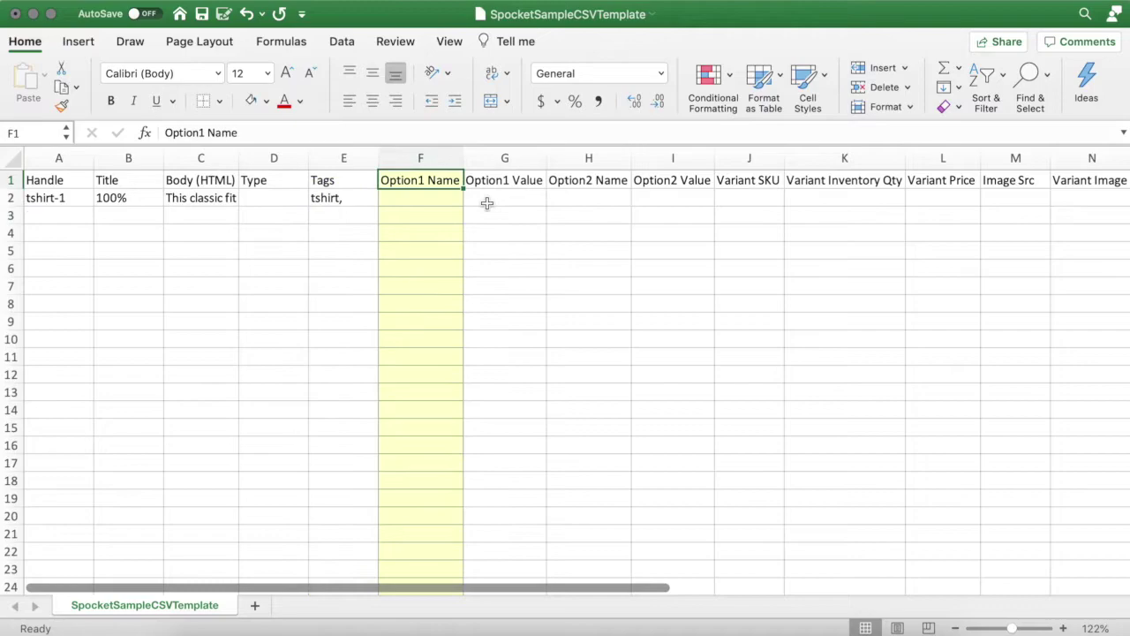
{"action": "left_click", "coordinate": [437, 197]}
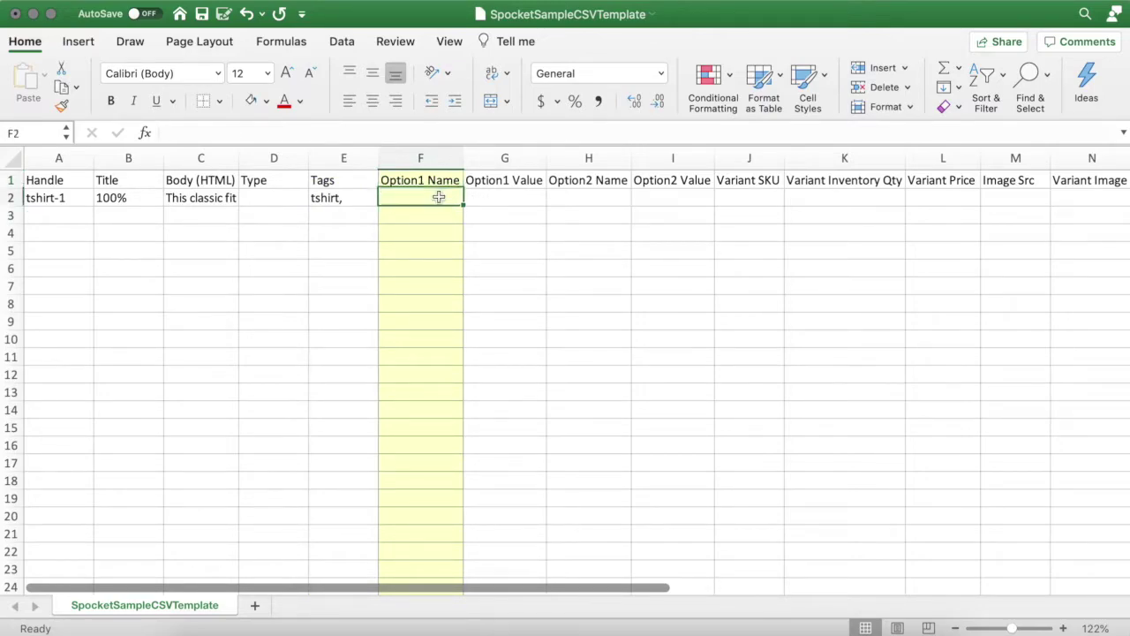
{"action": "type", "text": "Size"}
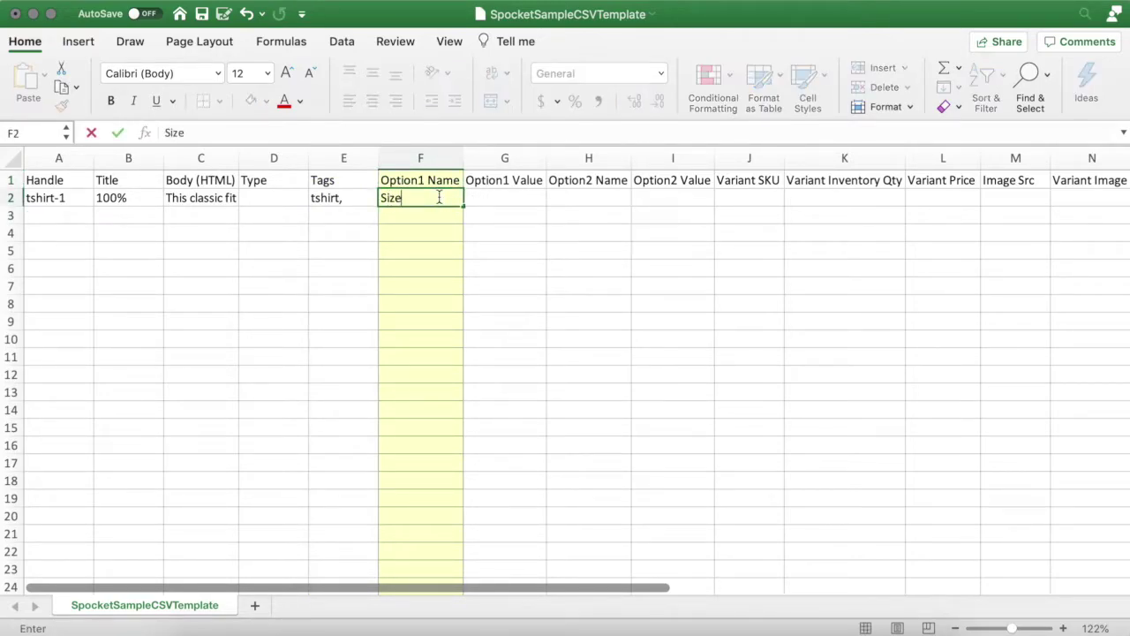
{"action": "key", "text": "Return"}
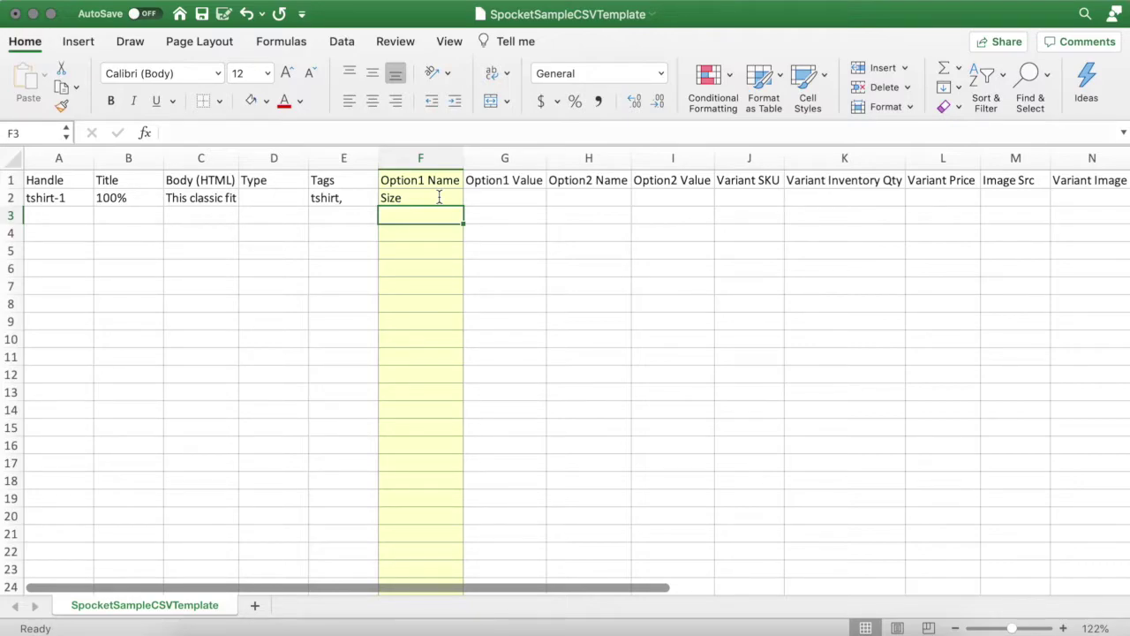
Step: List Small, Medium and Large down G2:G4 as Option1 Values
{"action": "left_click", "coordinate": [503, 181]}
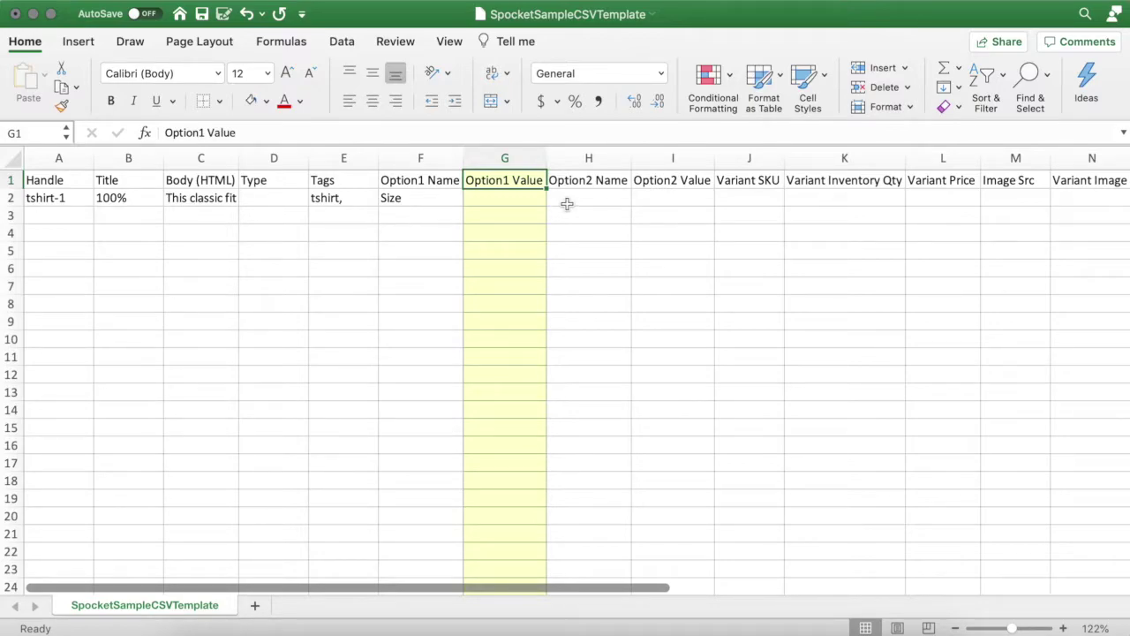
{"action": "left_click", "coordinate": [518, 198]}
{"action": "type", "text": "Small"}
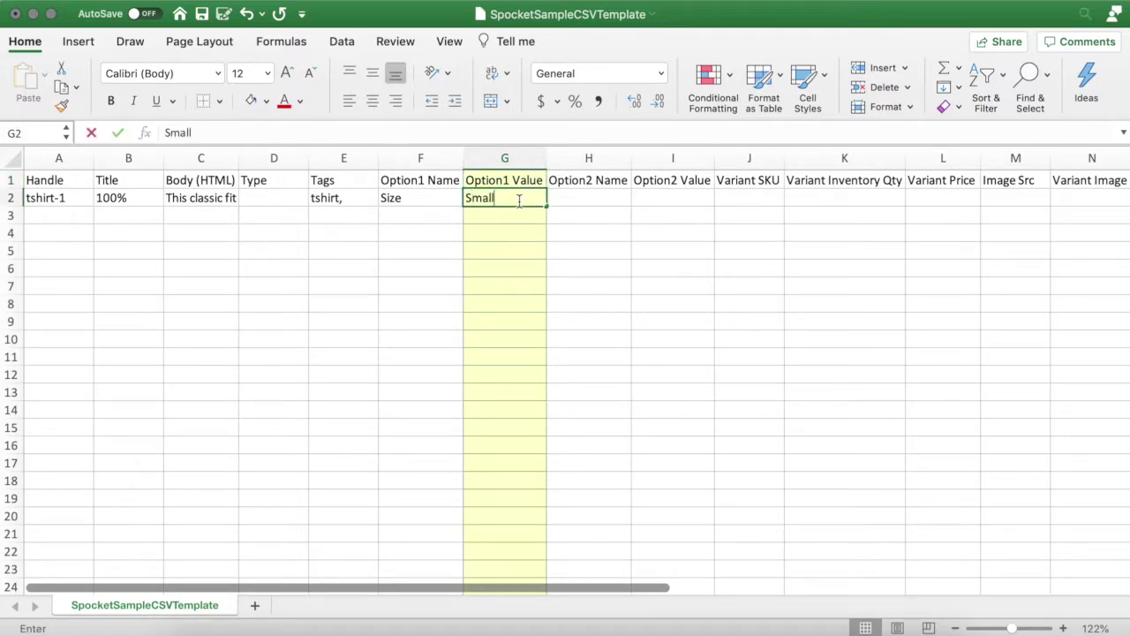
{"action": "key", "text": "Return"}
{"action": "type", "text": "Medium"}
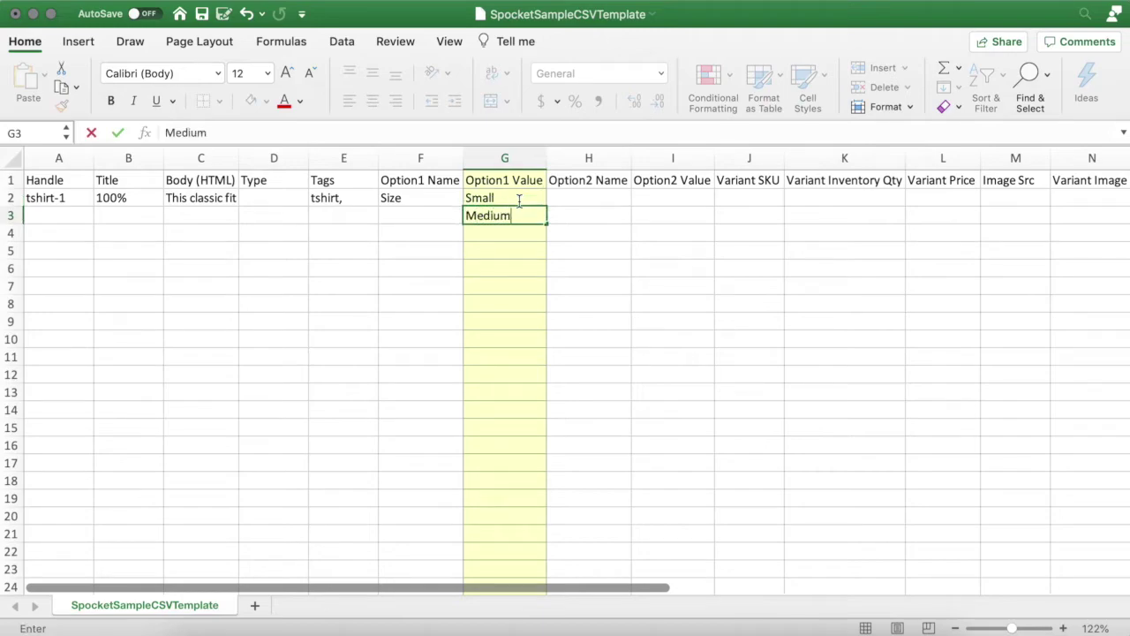
{"action": "key", "text": "Return"}
{"action": "type", "text": "Large"}
{"action": "key", "text": "Return"}
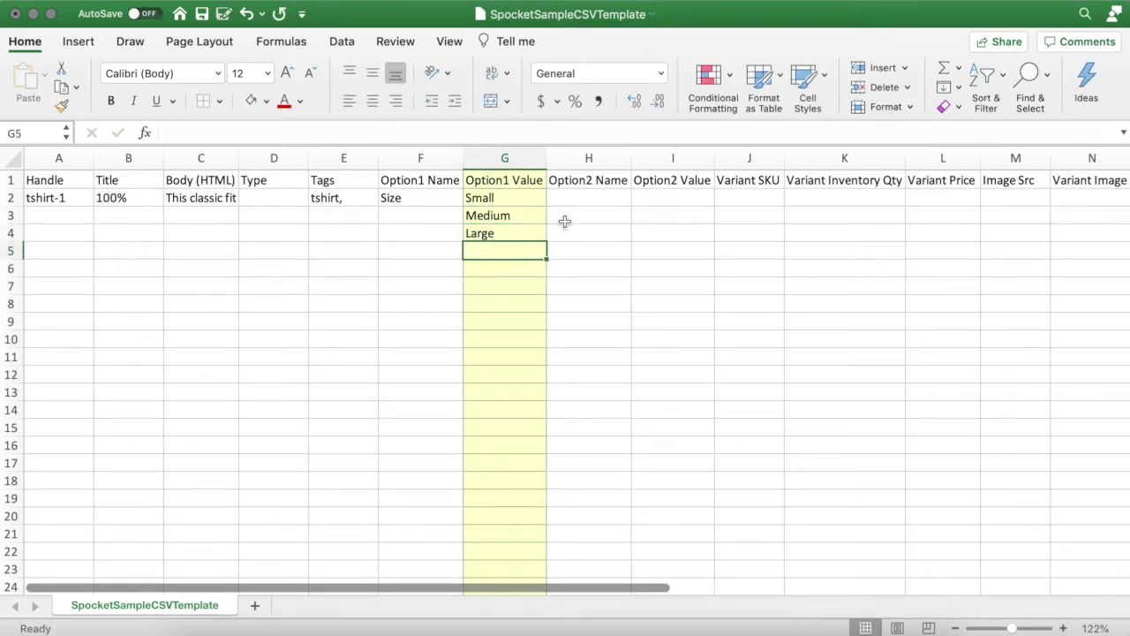
{"action": "left_click", "coordinate": [574, 185]}
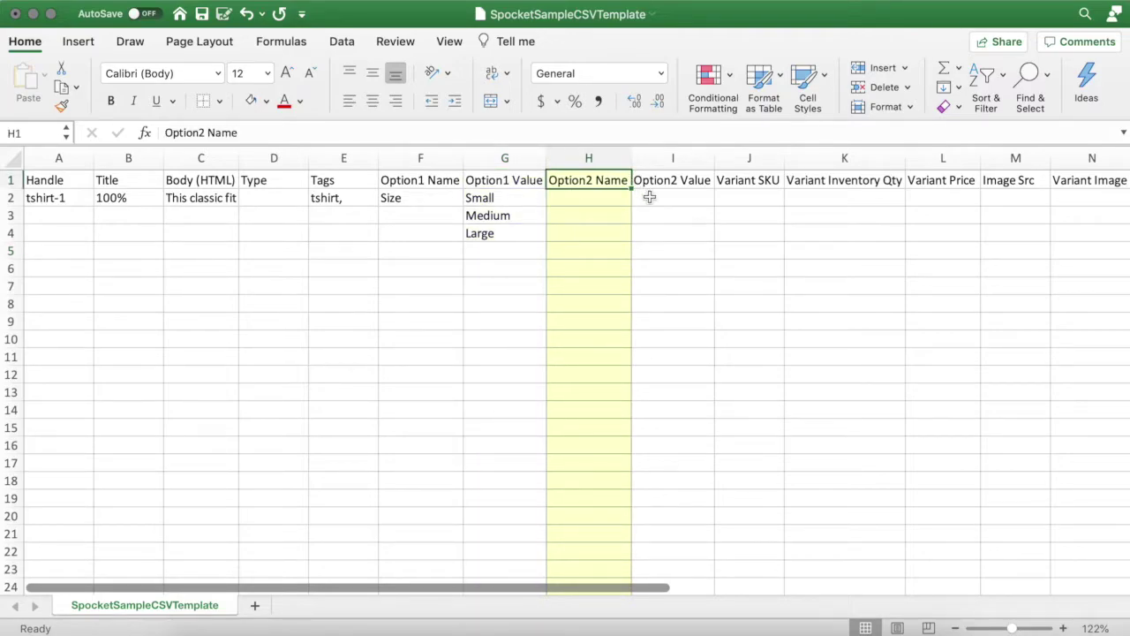
Step: Enter 'Colour' as the Option2 Name in H2
{"action": "left_click", "coordinate": [607, 197]}
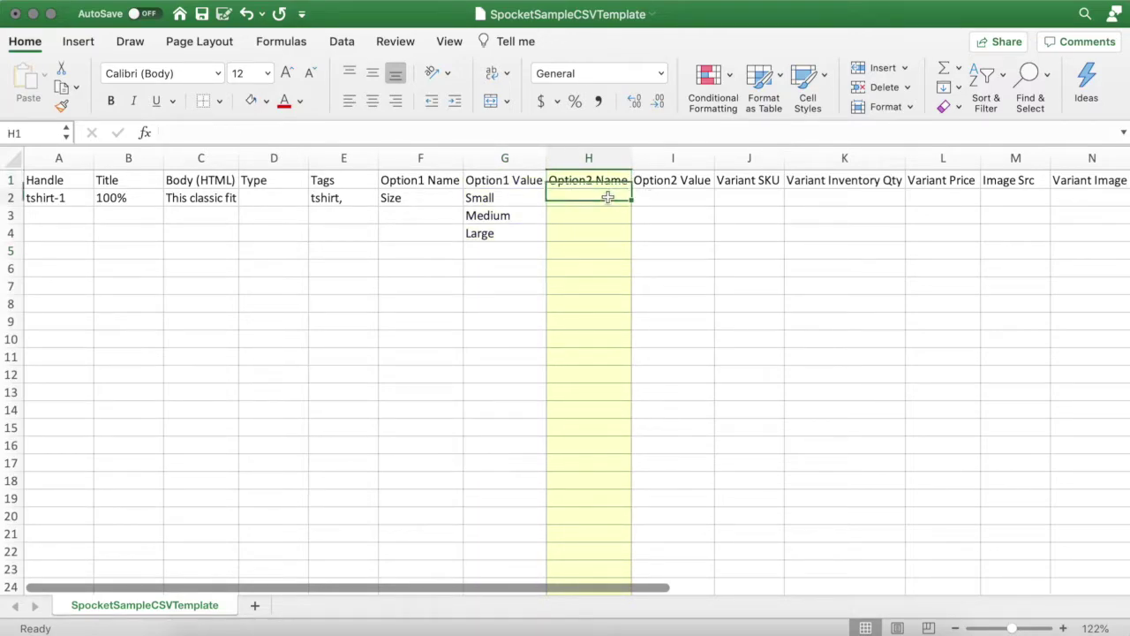
{"action": "type", "text": "Colour"}
{"action": "key", "text": "Return"}
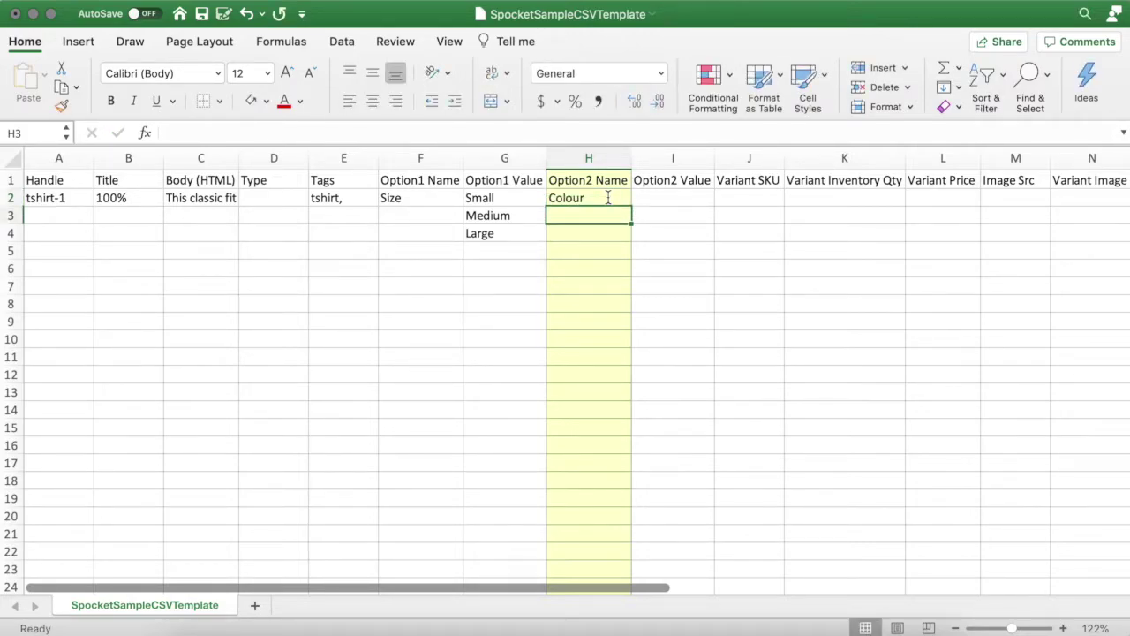
{"action": "left_click", "coordinate": [692, 181]}
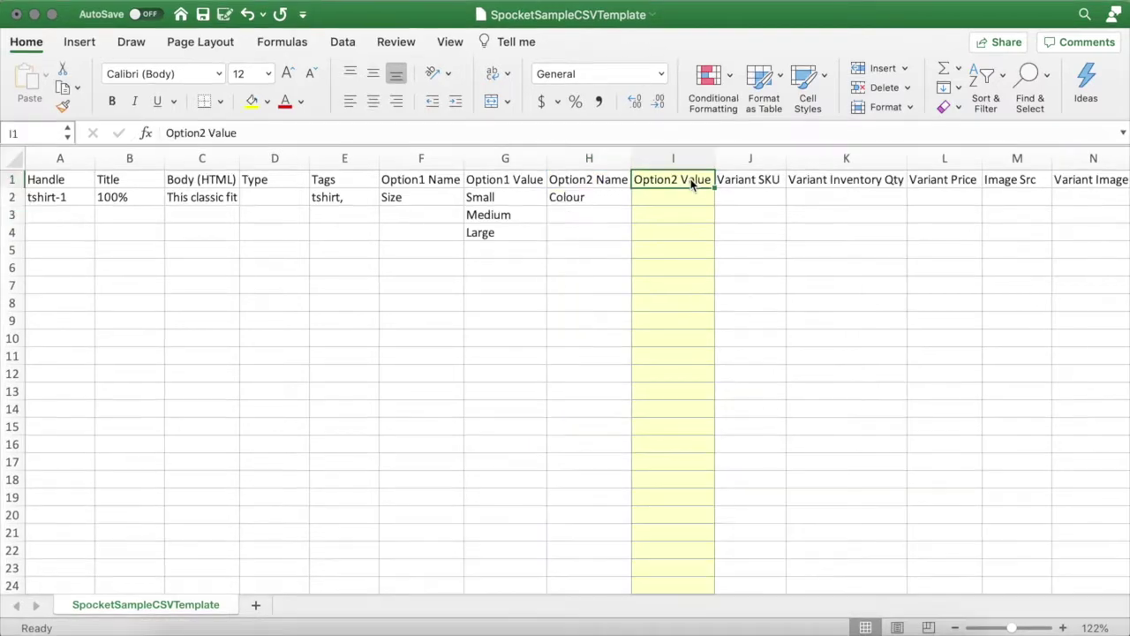
Step: Insert blank rows above the Medium and Large rows
{"action": "right_click", "coordinate": [12, 215]}
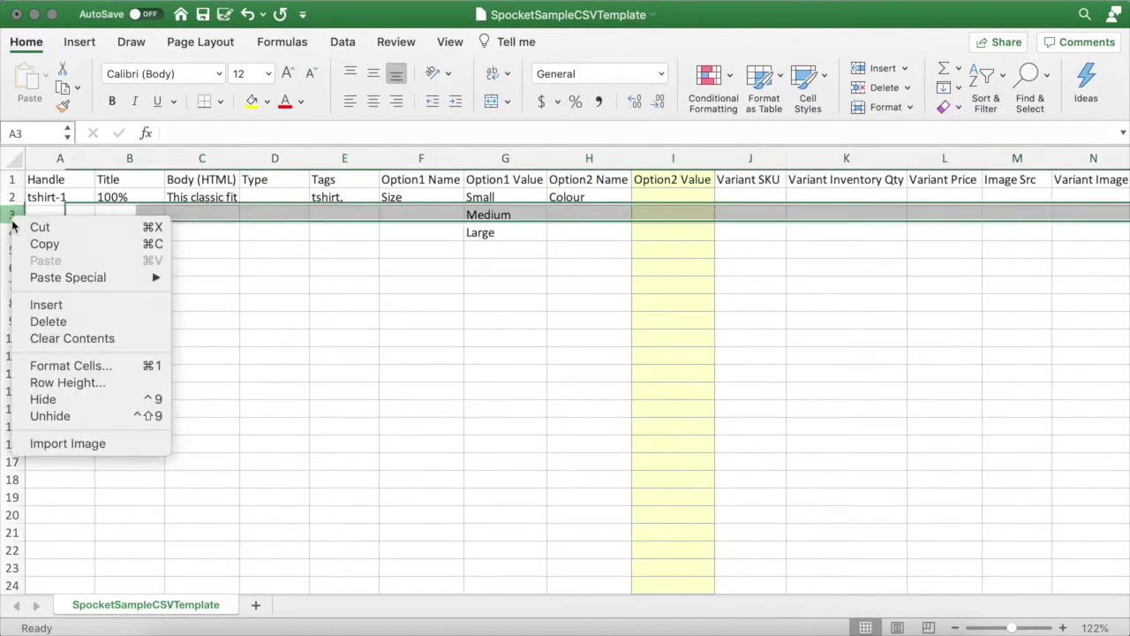
{"action": "left_click", "coordinate": [37, 303]}
{"action": "left_click", "coordinate": [15, 232]}
{"action": "right_click", "coordinate": [10, 250]}
{"action": "left_click", "coordinate": [35, 338]}
Step: Enter Red and Blue in I2:I3 and select the pair
{"action": "left_click", "coordinate": [649, 196]}
{"action": "type", "text": "Red"}
{"action": "key", "text": "Return"}
{"action": "type", "text": "Blue"}
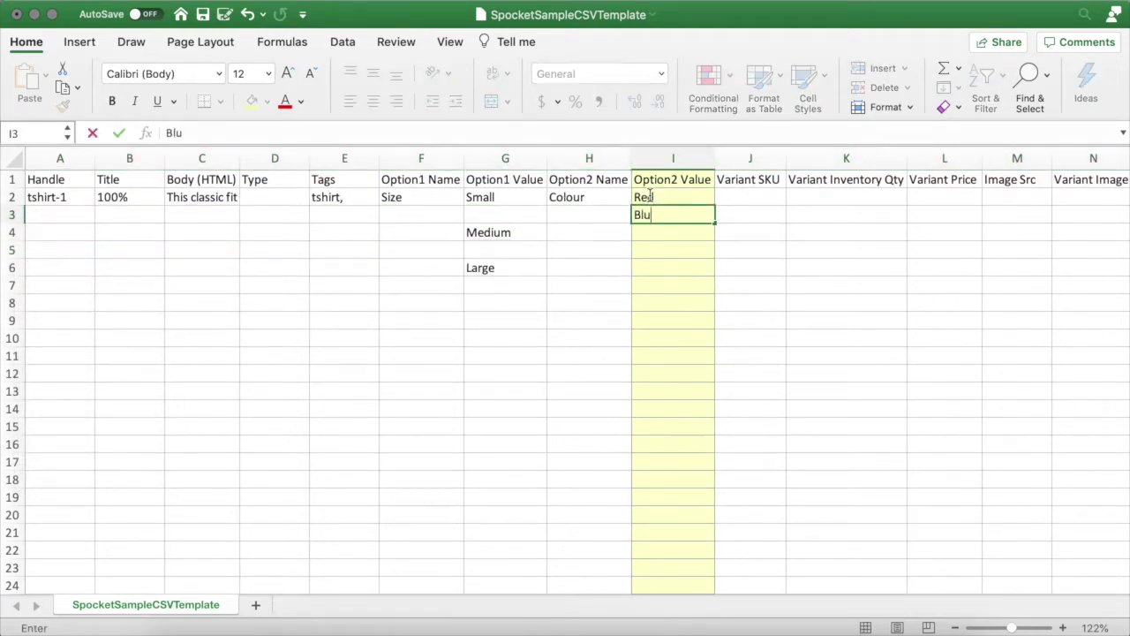
{"action": "left_click_drag", "start_coordinate": [652, 197], "coordinate": [715, 291]}
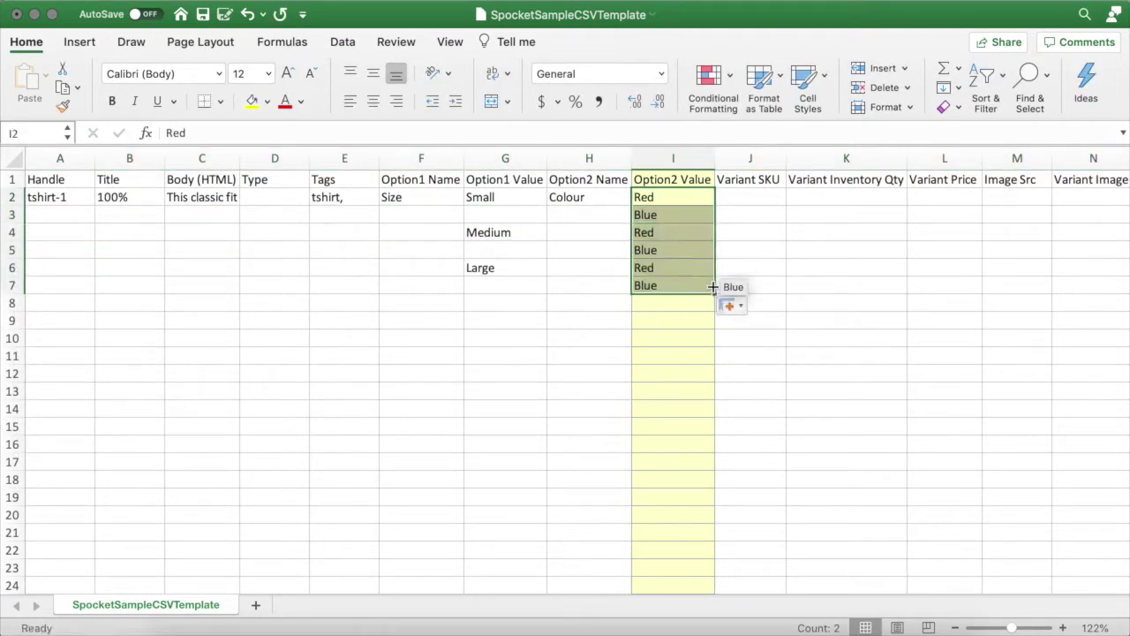
Step: Copy each size Small, Medium and Large down into its paired row
{"action": "left_click", "coordinate": [542, 203]}
{"action": "left_click_drag", "start_coordinate": [542, 203], "coordinate": [547, 294]}
{"action": "left_click", "coordinate": [530, 234]}
{"action": "left_click", "coordinate": [532, 268]}
Step: Head the new columns 'Option3 Name' and 'Option3 Value' in J1:K1
{"action": "type", "text": "Option3 Name"}
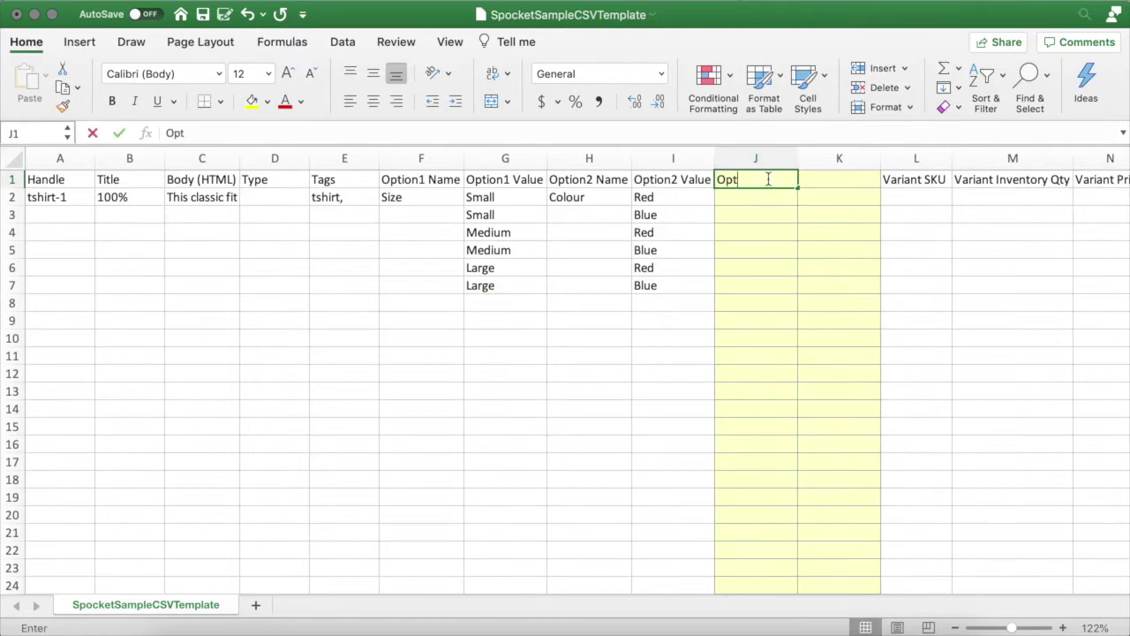
{"action": "key", "text": "Tab"}
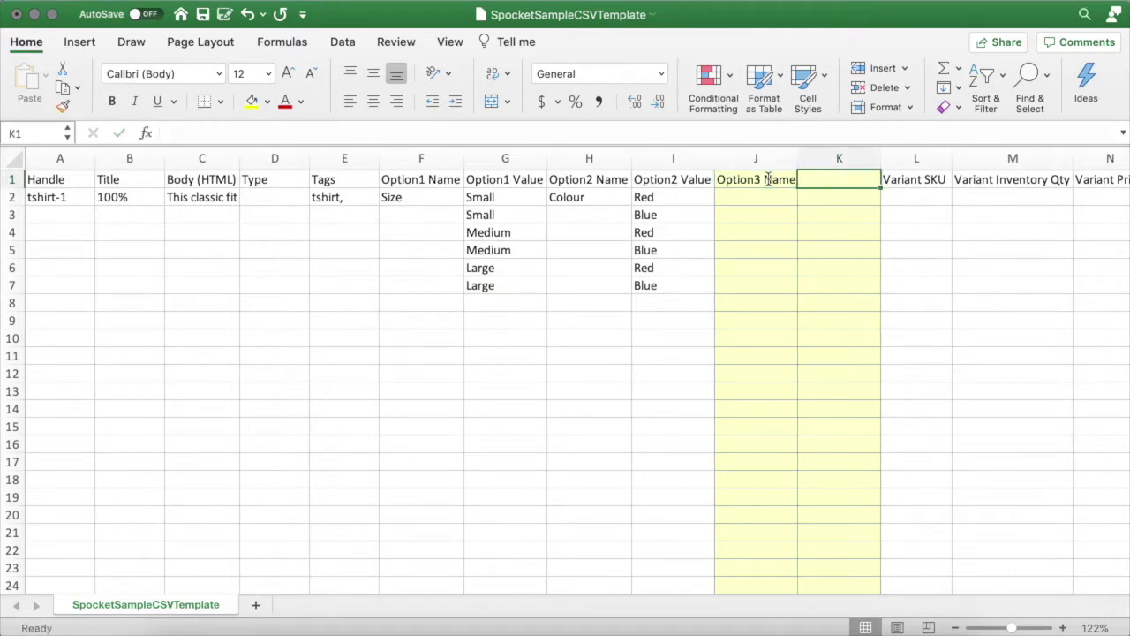
{"action": "type", "text": "Option3 Value"}
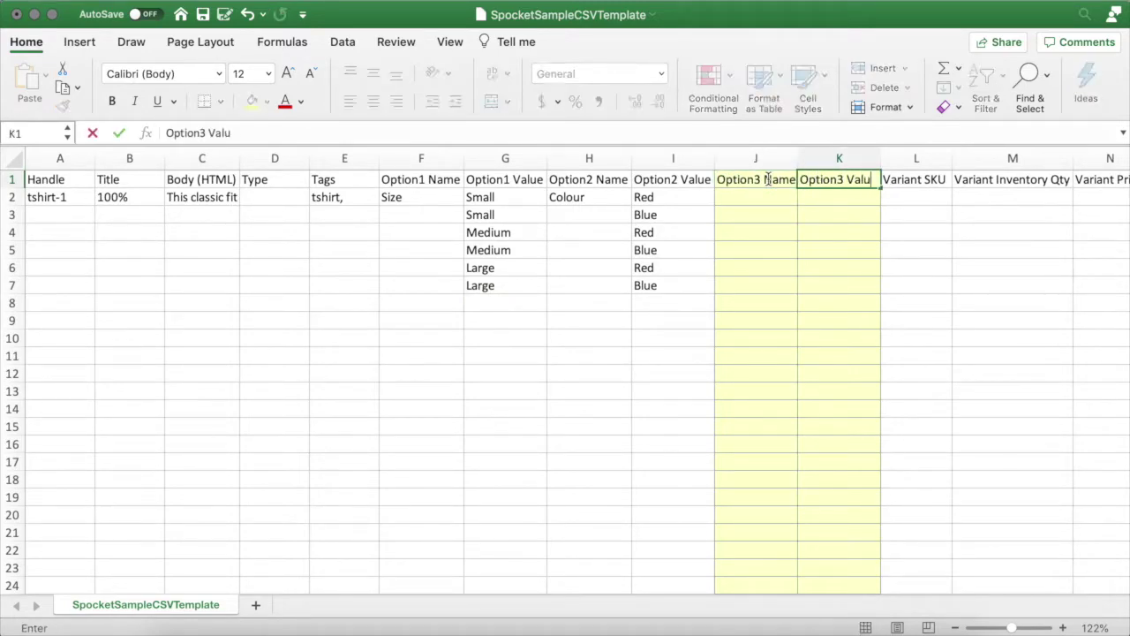
{"action": "left_click", "coordinate": [777, 206]}
Step: Enter 'Type' in J2 and insert blank rows at rows 3, 5, 7, 9 and 11
{"action": "type", "text": "Type"}
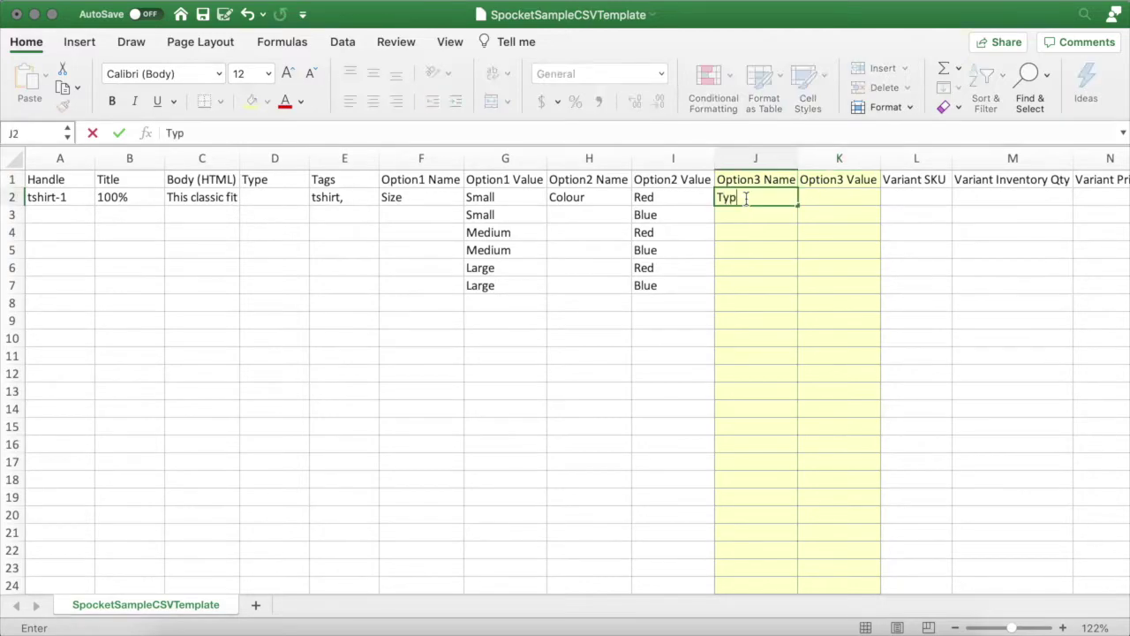
{"action": "right_click", "coordinate": [13, 215]}
{"action": "left_click", "coordinate": [44, 301]}
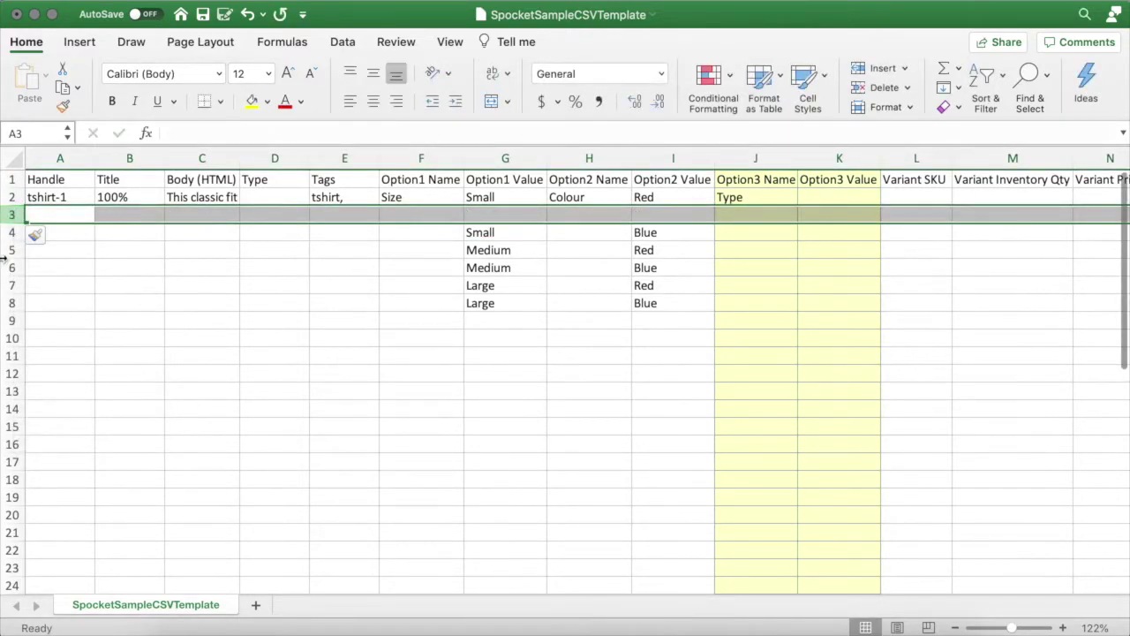
{"action": "right_click", "coordinate": [13, 250]}
{"action": "left_click", "coordinate": [50, 335]}
{"action": "right_click", "coordinate": [13, 285]}
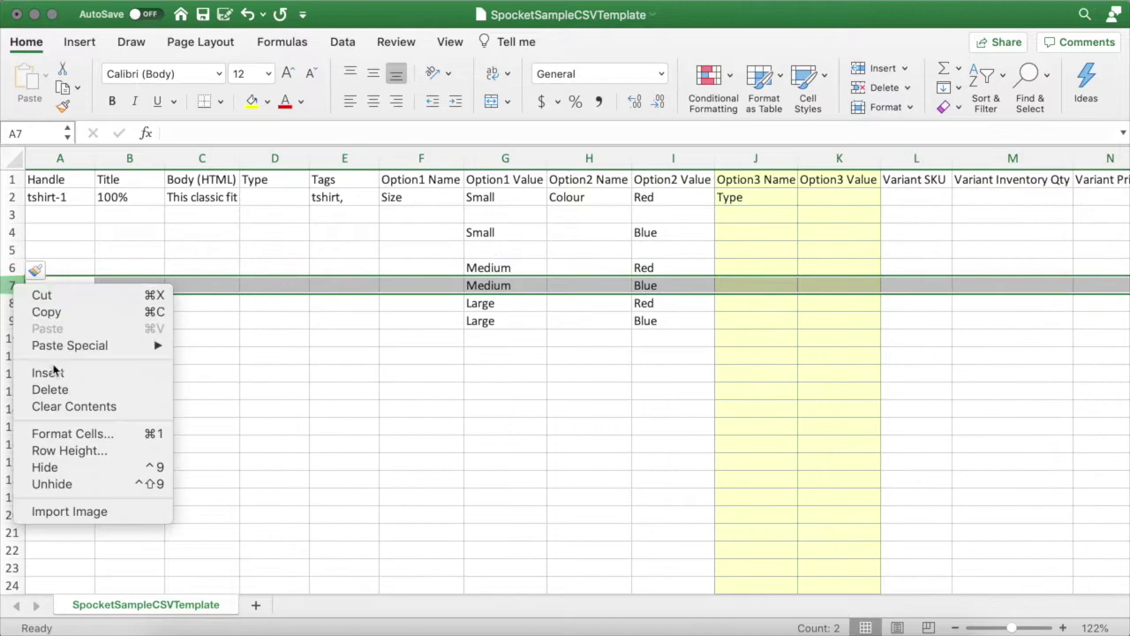
{"action": "left_click", "coordinate": [53, 371]}
{"action": "right_click", "coordinate": [12, 320]}
{"action": "left_click", "coordinate": [48, 409]}
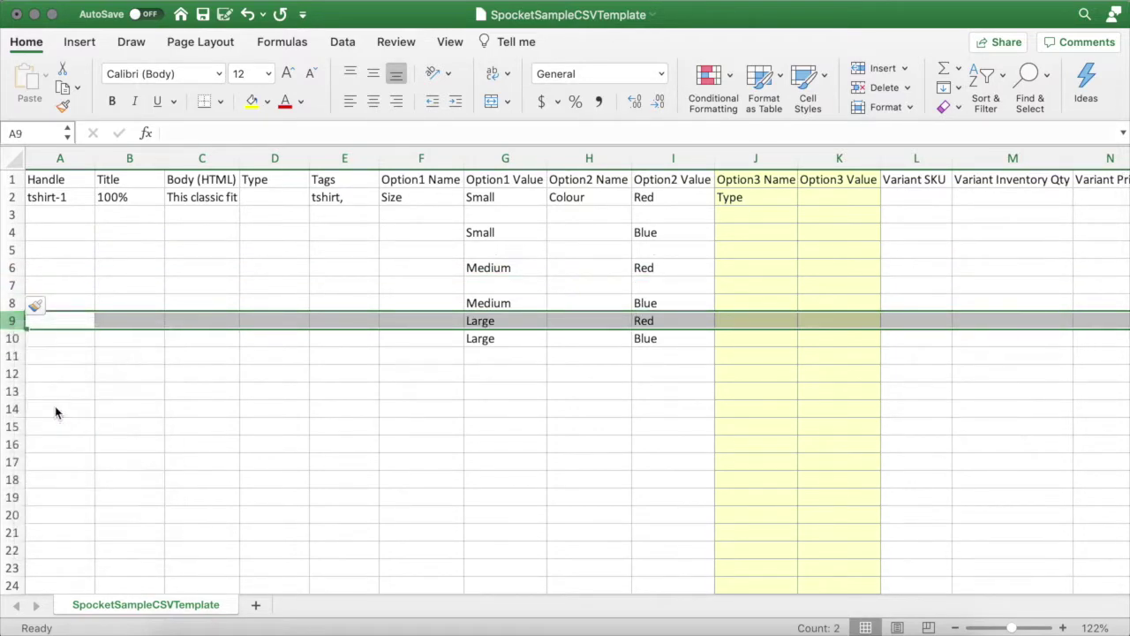
{"action": "right_click", "coordinate": [12, 356]}
{"action": "left_click", "coordinate": [50, 439]}
Step: Enter V-neck and Crewneck in K2:K3
{"action": "left_click", "coordinate": [820, 196]}
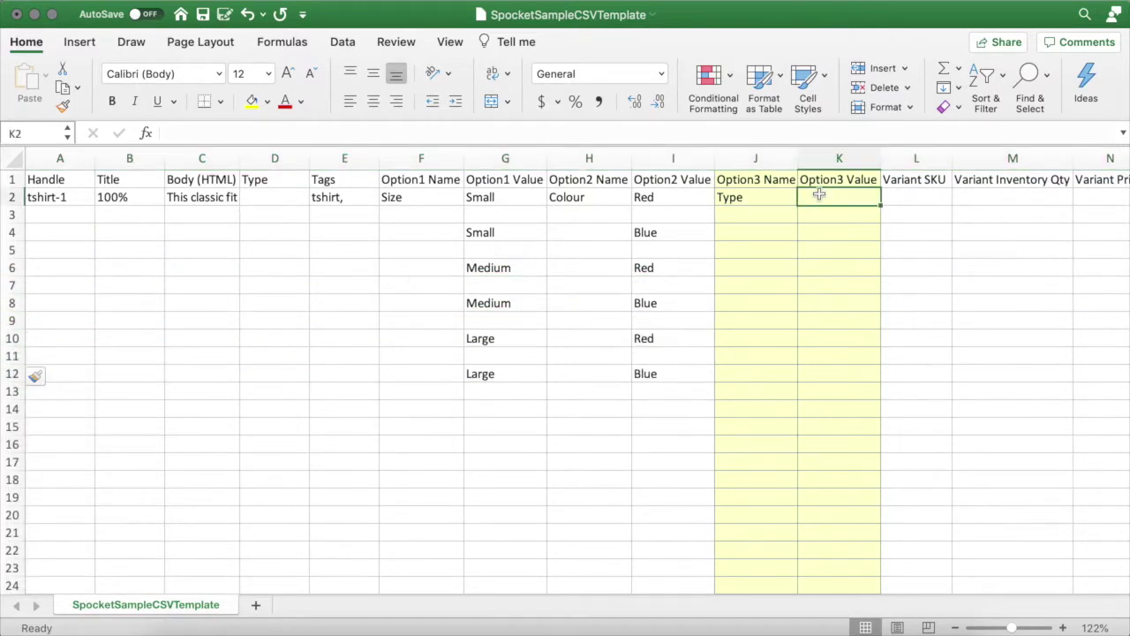
{"action": "type", "text": "V-neck"}
{"action": "key", "text": "Return"}
{"action": "type", "text": "Crewneck"}
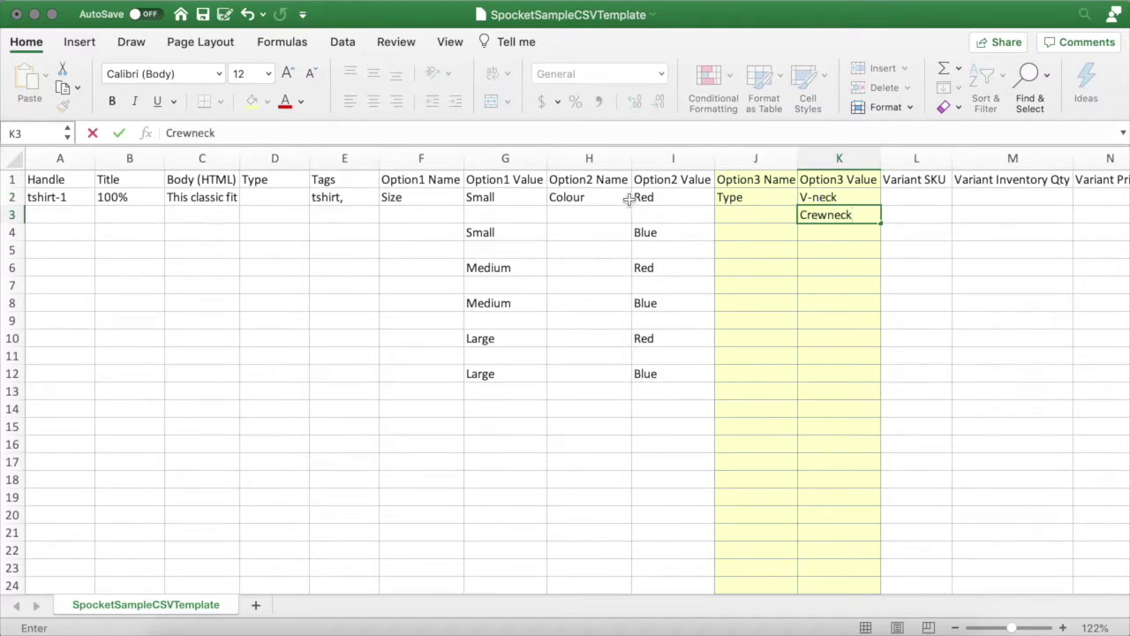
Step: Repeat the Red/Blue colour pattern in column I down to row 13
{"action": "left_click", "coordinate": [642, 198]}
{"action": "left_click_drag", "start_coordinate": [714, 205], "coordinate": [715, 258]}
{"action": "left_click", "coordinate": [714, 238]}
{"action": "left_click_drag", "start_coordinate": [654, 197], "coordinate": [703, 393]}
Step: Fill Small, Medium and Large down column G in blocks of four through row 13
{"action": "left_click", "coordinate": [494, 197]}
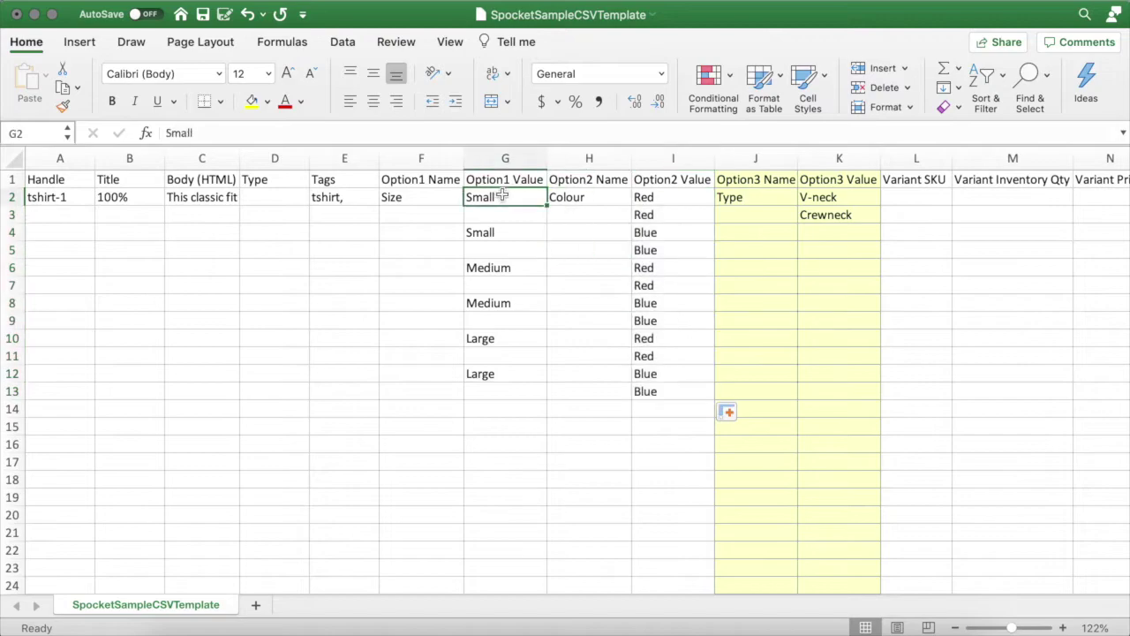
{"action": "left_click_drag", "start_coordinate": [547, 204], "coordinate": [547, 258]}
{"action": "left_click", "coordinate": [512, 267]}
{"action": "left_click_drag", "start_coordinate": [546, 276], "coordinate": [548, 399]}
{"action": "left_click", "coordinate": [525, 345]}
{"action": "left_click_drag", "start_coordinate": [821, 198], "coordinate": [874, 395]}
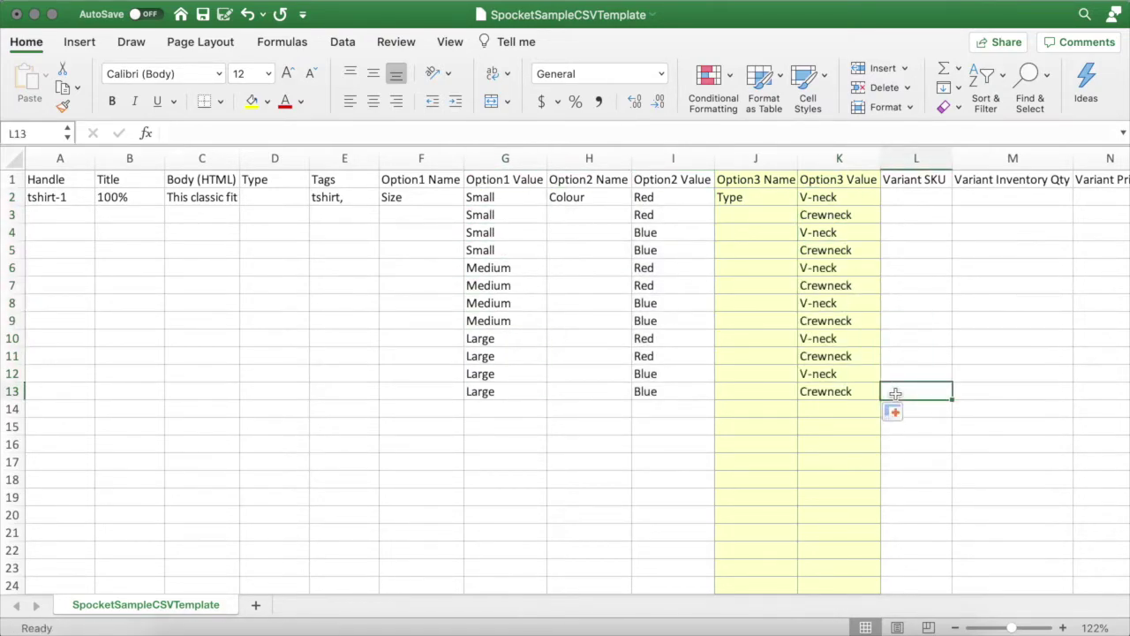
{"action": "scroll", "coordinate": [861, 221], "scroll_direction": "down", "scroll_amount": 2}
{"action": "left_click", "coordinate": [800, 189]}
Step: Enter Variant SKUs SRV, SRC, SBV, SBC, MRV, MRC, MBV, MBC, LRV, LRC, LBV, LBC
{"action": "type", "text": "SRV"}
{"action": "key", "text": "Return"}
{"action": "type", "text": "SRC"}
{"action": "key", "text": "Return"}
{"action": "type", "text": "SBV"}
{"action": "key", "text": "Return"}
{"action": "type", "text": "SBC"}
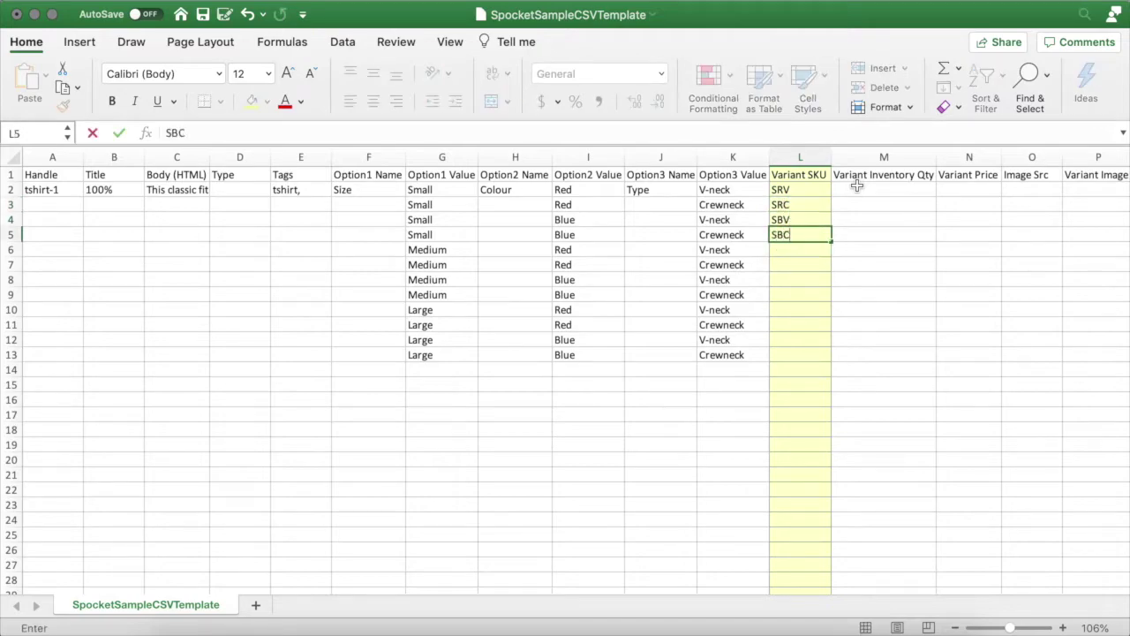
{"action": "key", "text": "Return"}
{"action": "type", "text": "MRV"}
{"action": "key", "text": "Return"}
{"action": "type", "text": "MRC"}
{"action": "key", "text": "Return"}
{"action": "type", "text": "MBV"}
{"action": "key", "text": "Return"}
{"action": "type", "text": "MBC "}
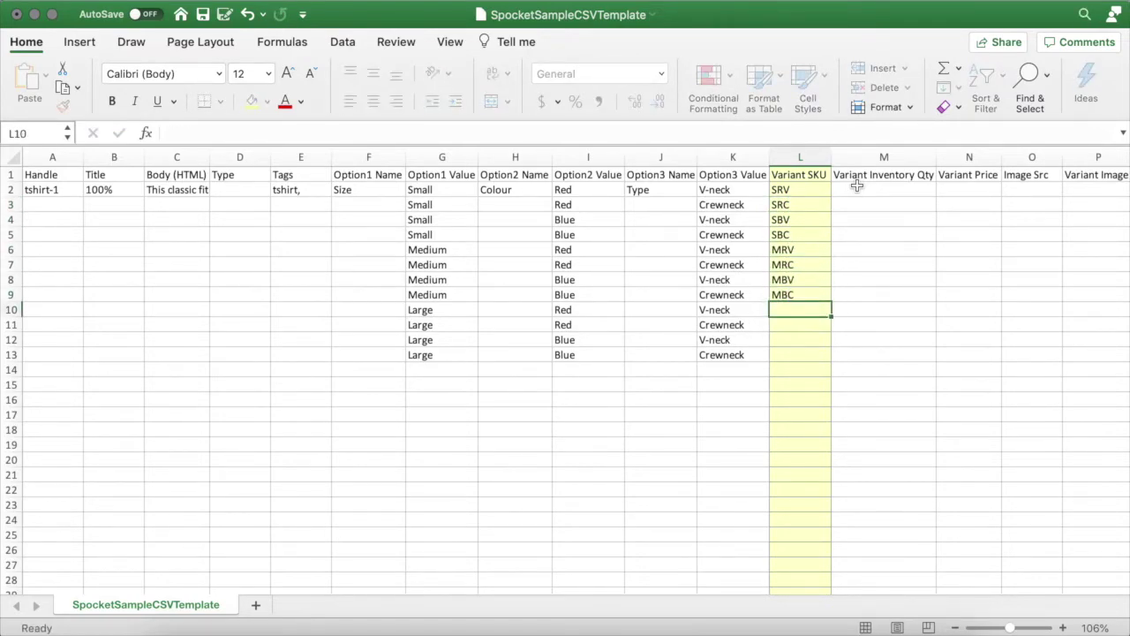
{"action": "type", "text": "LRV LRC LBV LBC"}
{"action": "key", "text": "Return"}
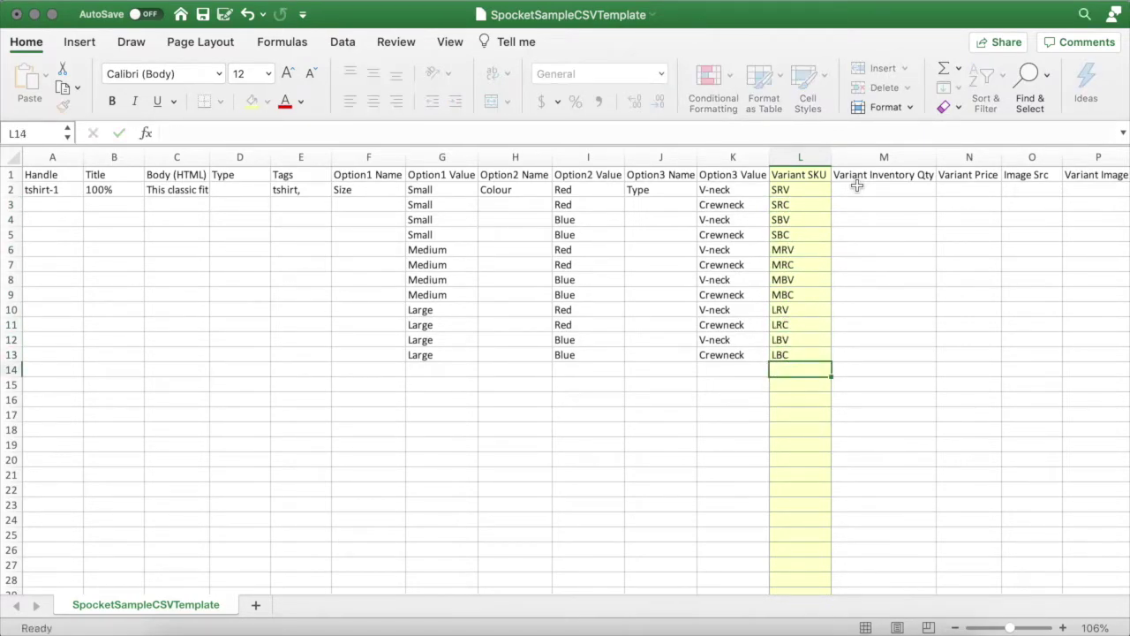
Step: Set Variant Inventory Qty to 100 for rows 2 through 13
{"action": "left_click", "coordinate": [857, 180]}
{"action": "key", "text": "Return"}
{"action": "type", "text": "100"}
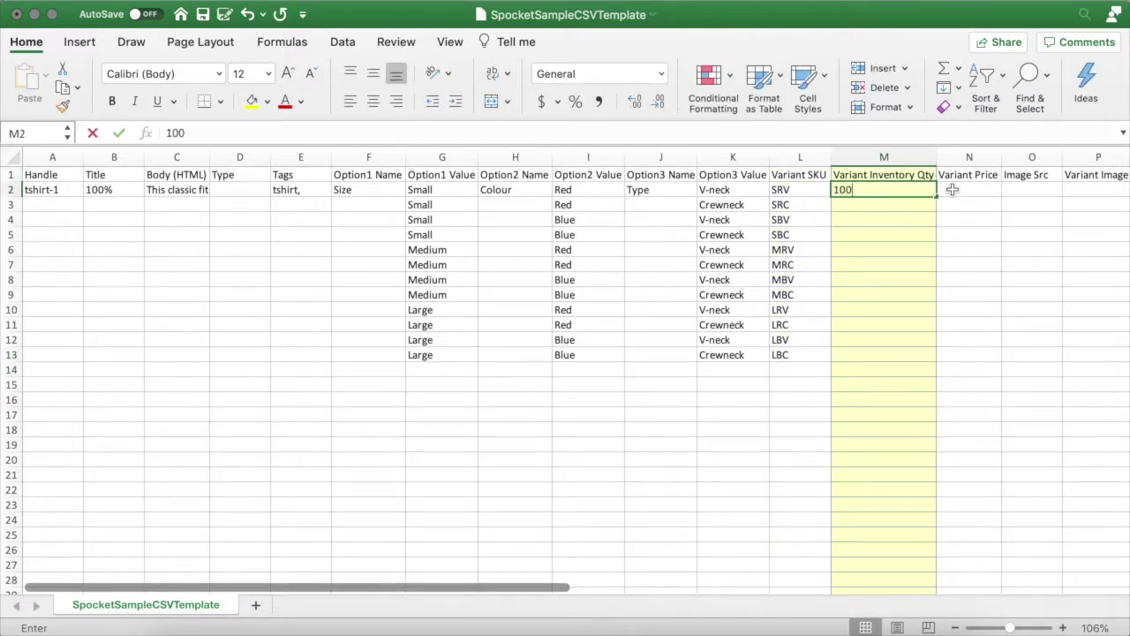
{"action": "key", "text": "Return"}
{"action": "type", "text": "100"}
{"action": "left_click_drag", "start_coordinate": [922, 194], "coordinate": [936, 360]}
Step: Set Variant Price to 15 in N2 and fill it down to row 13
{"action": "left_click", "coordinate": [951, 218]}
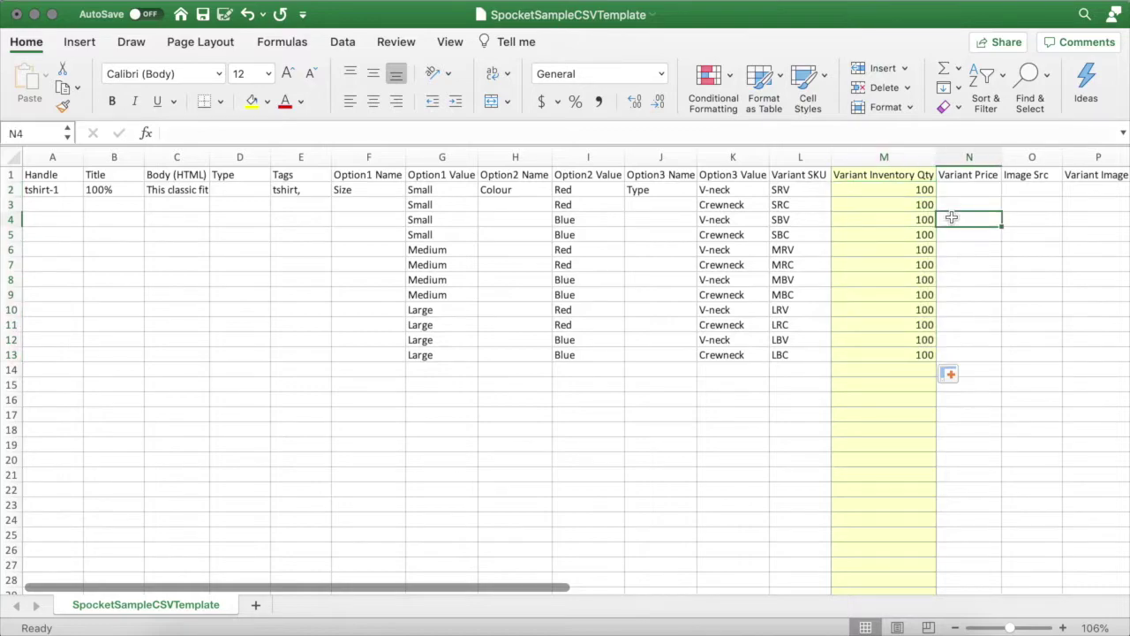
{"action": "left_click", "coordinate": [968, 157]}
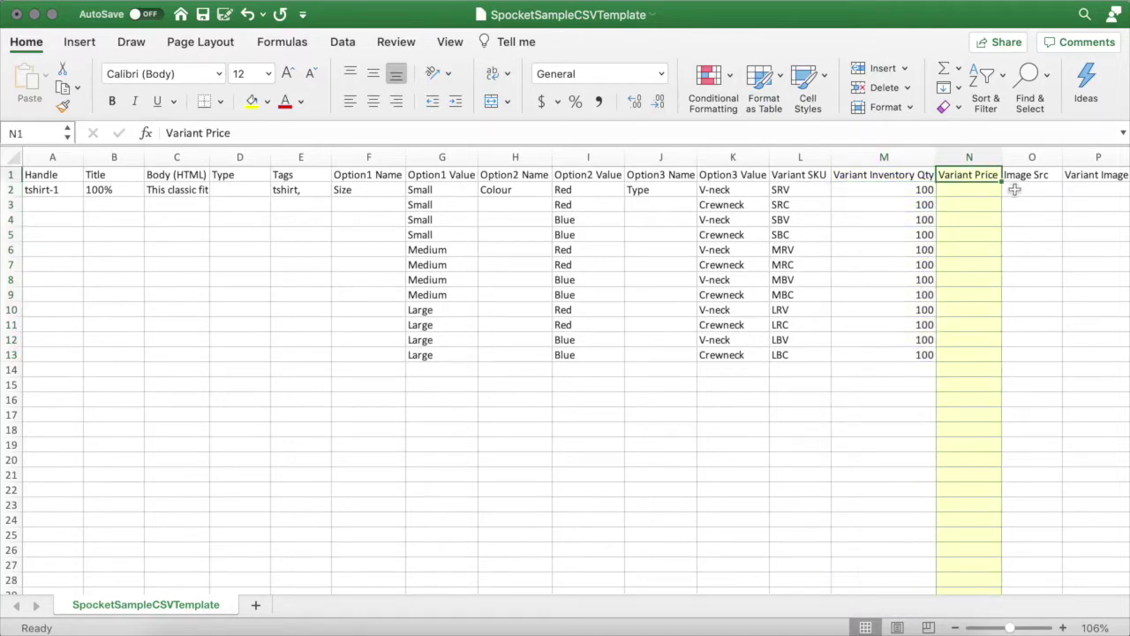
{"action": "key", "text": "Return"}
{"action": "type", "text": "15"}
{"action": "left_click", "coordinate": [989, 189]}
{"action": "left_click_drag", "start_coordinate": [1000, 197], "coordinate": [996, 206]}
{"action": "double_click", "coordinate": [1001, 213]}
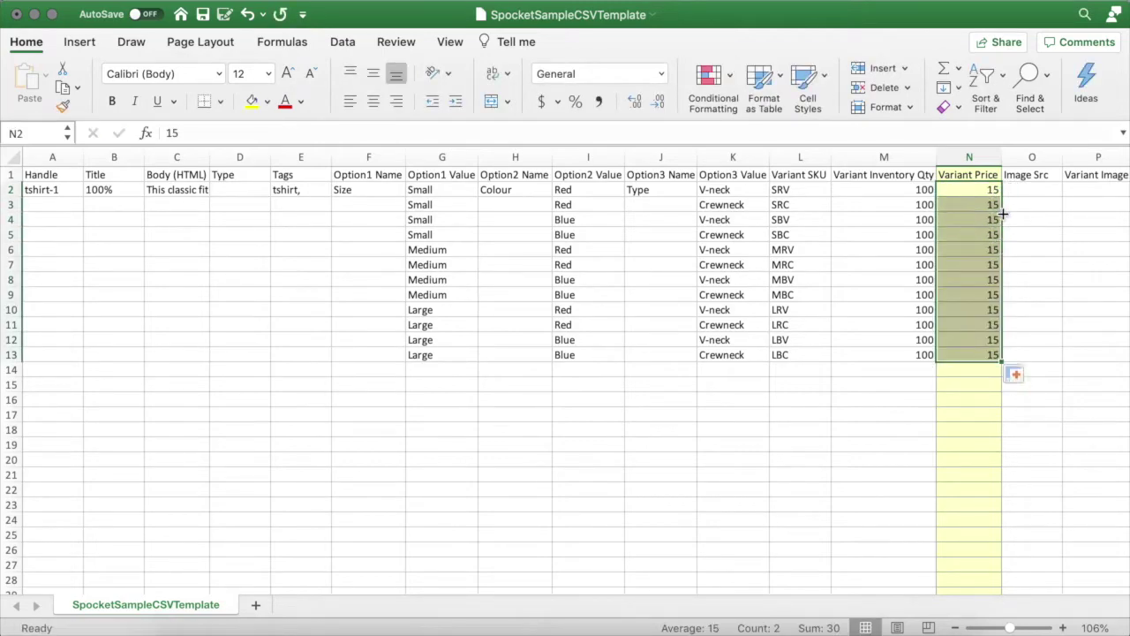
{"action": "left_click", "coordinate": [1014, 215]}
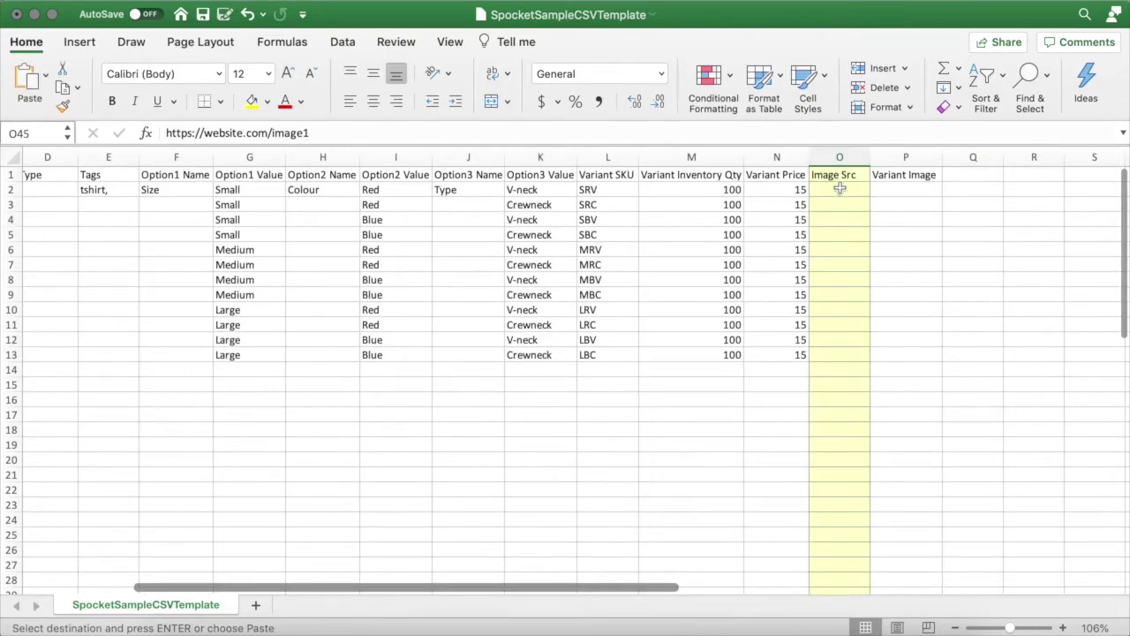
Step: Paste image links image1 through image3 into O2:O4
{"action": "left_click", "coordinate": [840, 188]}
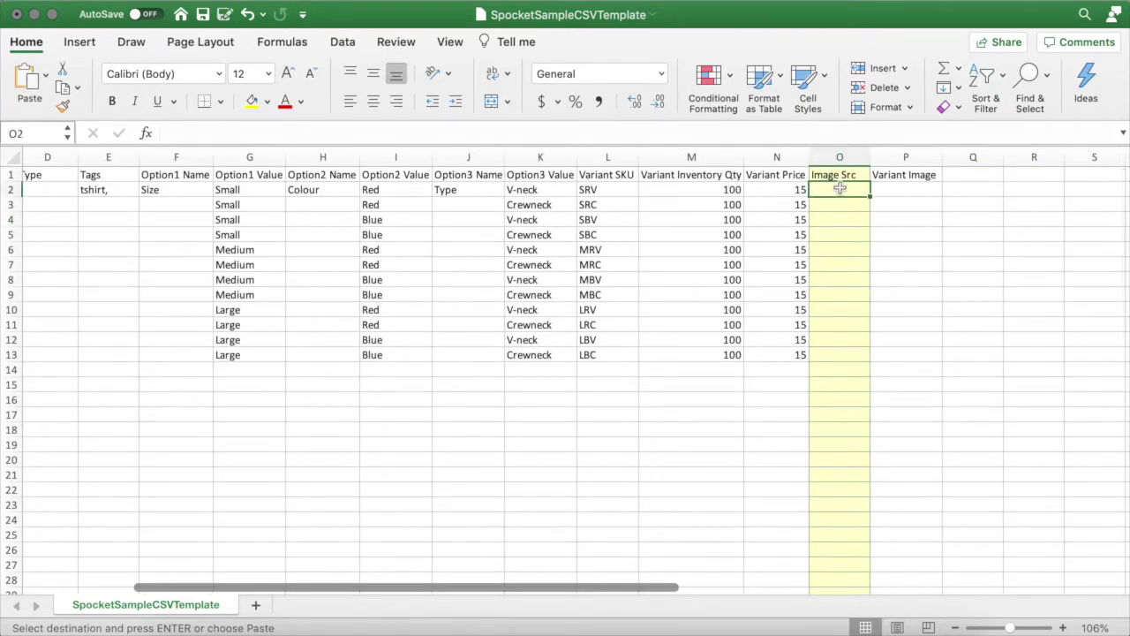
{"action": "type", "text": "https://website.com/image1"}
{"action": "left_click", "coordinate": [839, 205]}
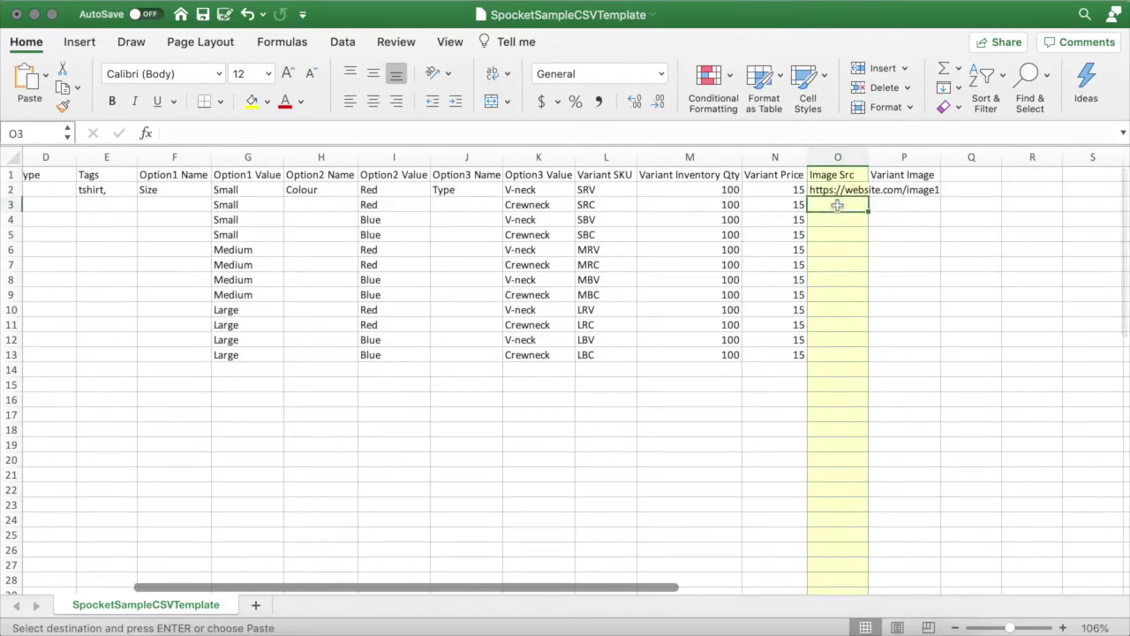
{"action": "type", "text": "https://website.com/image2"}
{"action": "scroll", "coordinate": [839, 210], "scroll_direction": "right", "scroll_amount": 1}
{"action": "left_click", "coordinate": [822, 219]}
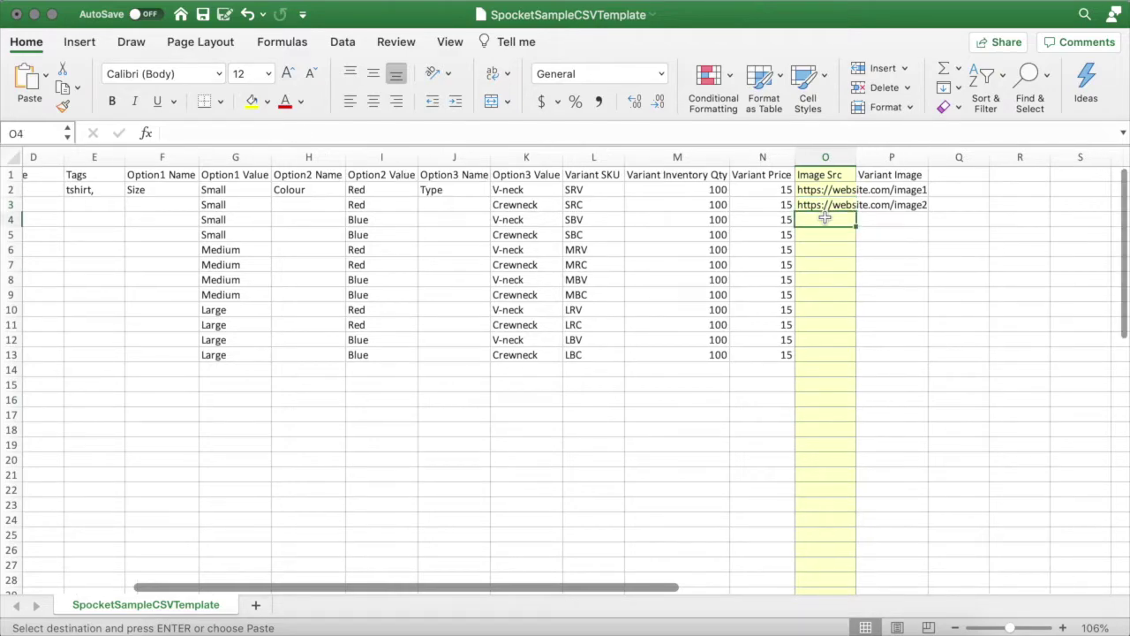
{"action": "type", "text": "https://website.com/image3"}
Step: Paste image links image4 through image6 into O5:O7
{"action": "left_click", "coordinate": [826, 235]}
{"action": "type", "text": "https://website.com/image4"}
{"action": "scroll", "coordinate": [830, 238], "scroll_direction": "left", "scroll_amount": 1}
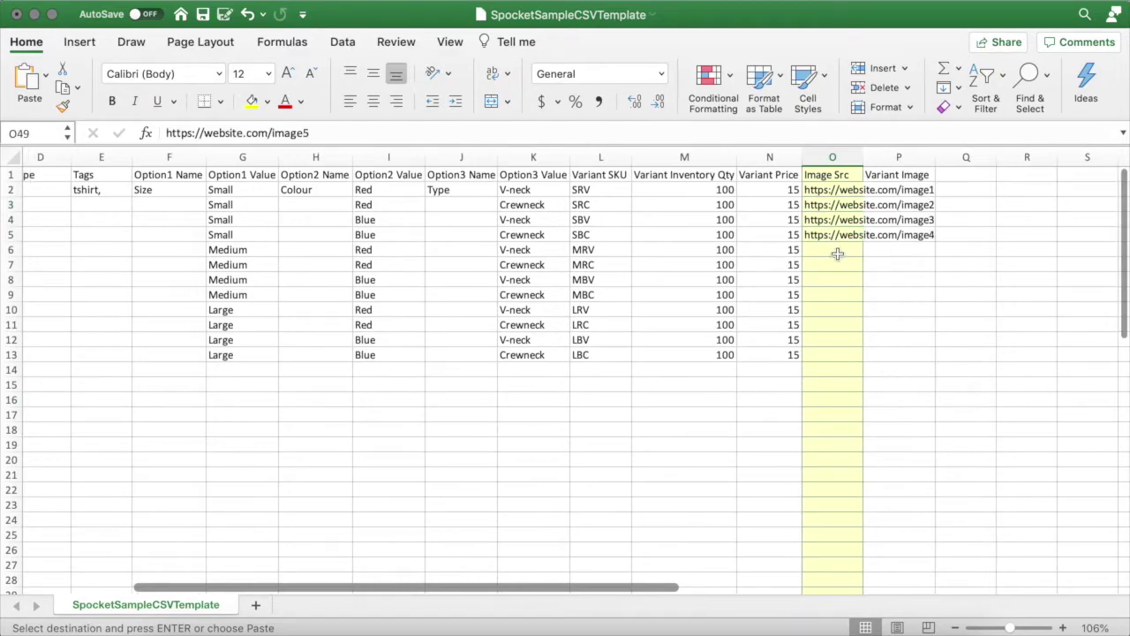
{"action": "left_click", "coordinate": [833, 250]}
{"action": "type", "text": "https://website.com/image5"}
{"action": "scroll", "coordinate": [841, 300], "scroll_direction": "left", "scroll_amount": 1}
{"action": "left_click", "coordinate": [841, 266]}
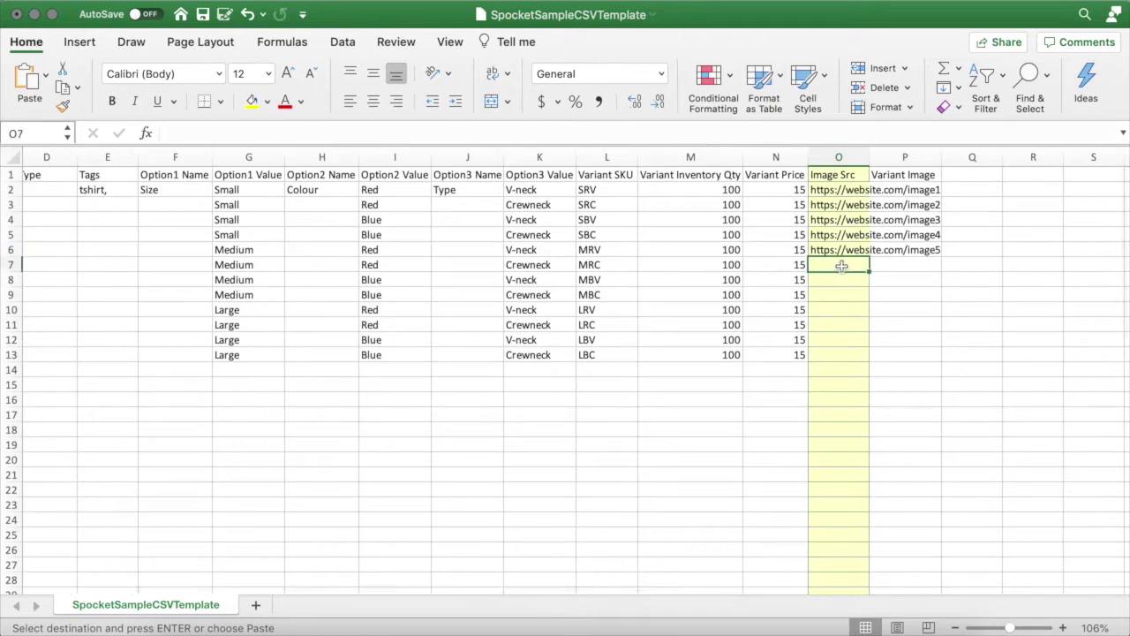
{"action": "type", "text": "https://website.com/image6"}
{"action": "left_click", "coordinate": [840, 281]}
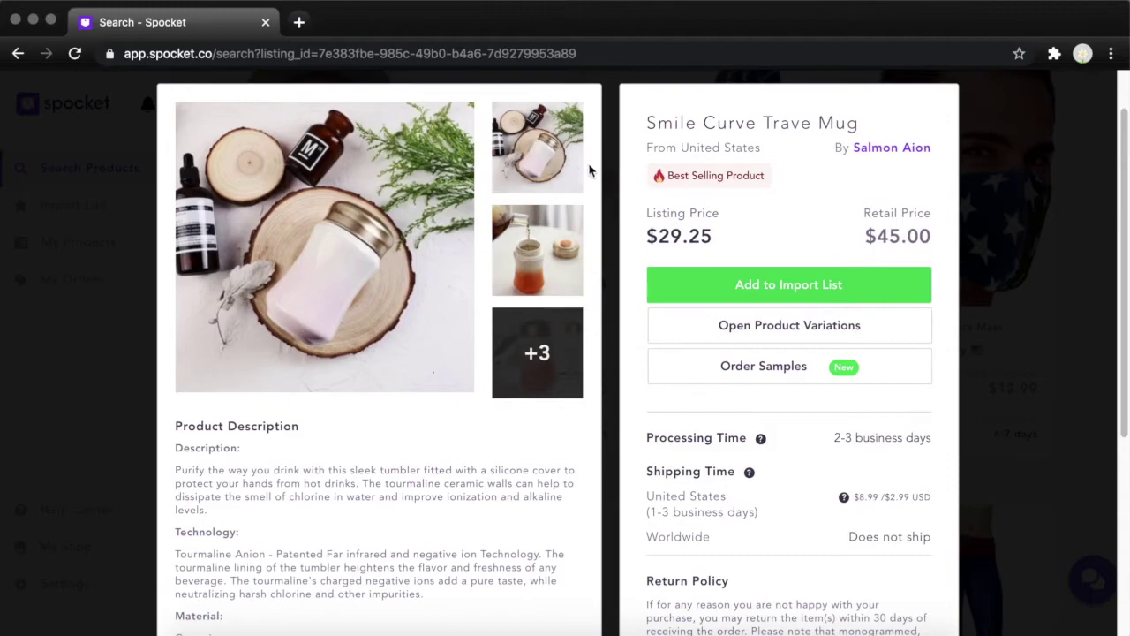
Step: Preview the pouring-tea mug photo, then open the remaining +3 photos full size
{"action": "left_click", "coordinate": [555, 266]}
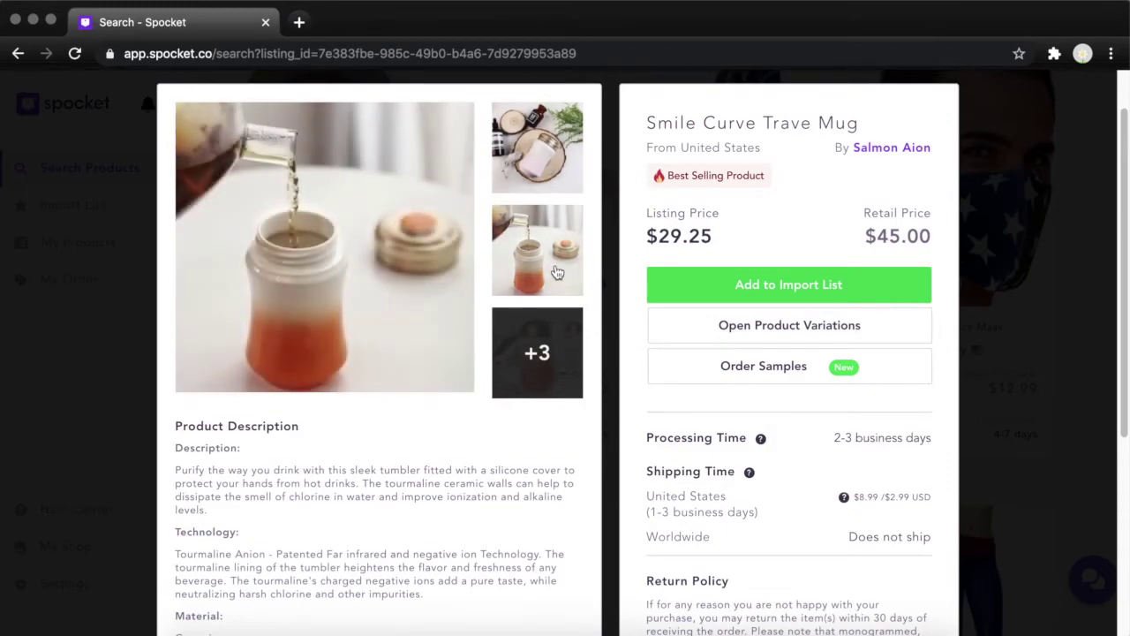
{"action": "left_click", "coordinate": [556, 323]}
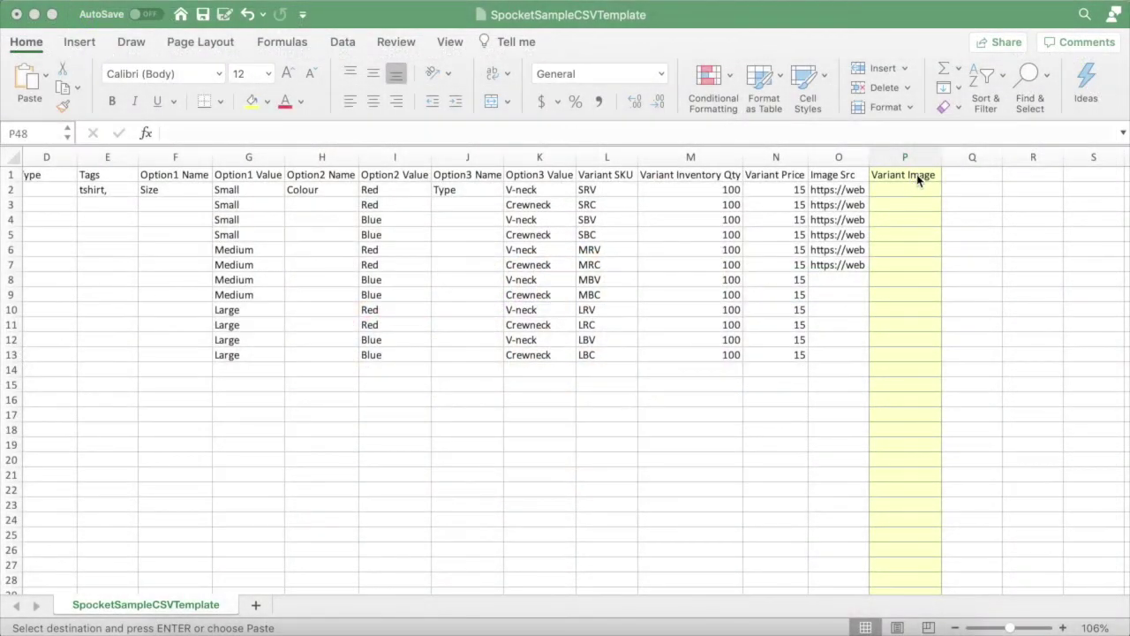
Step: Paste the variant image links varimage1 through varimage12 into P2:P13
{"action": "left_click", "coordinate": [939, 188]}
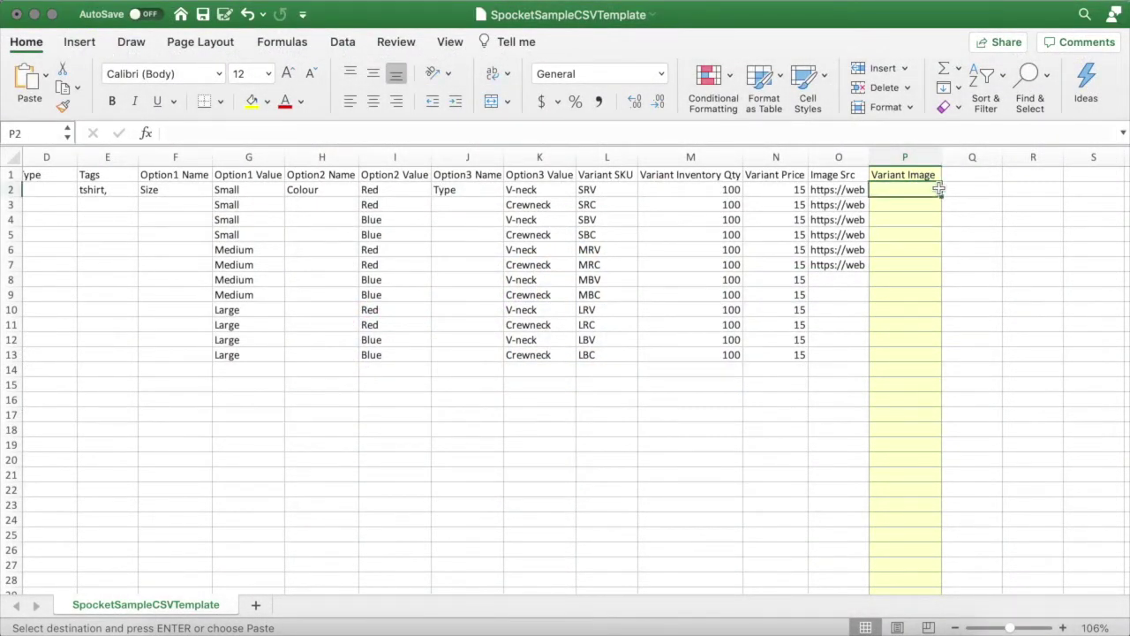
{"action": "type", "text": "https://website.com/varimage1 https://website.com/varimage2 https://website.com/varimage3 https://website.com/varimage4 https://website.com/varimage5 https://website.com/varimage6 https://website.com/varimage7 https://website.com/varimage8 https://website.com/varimage9 https://website.com/varimage10 https://website.com/varimage11 https://website.com/varimage12"}
{"action": "left_click", "coordinate": [905, 370]}
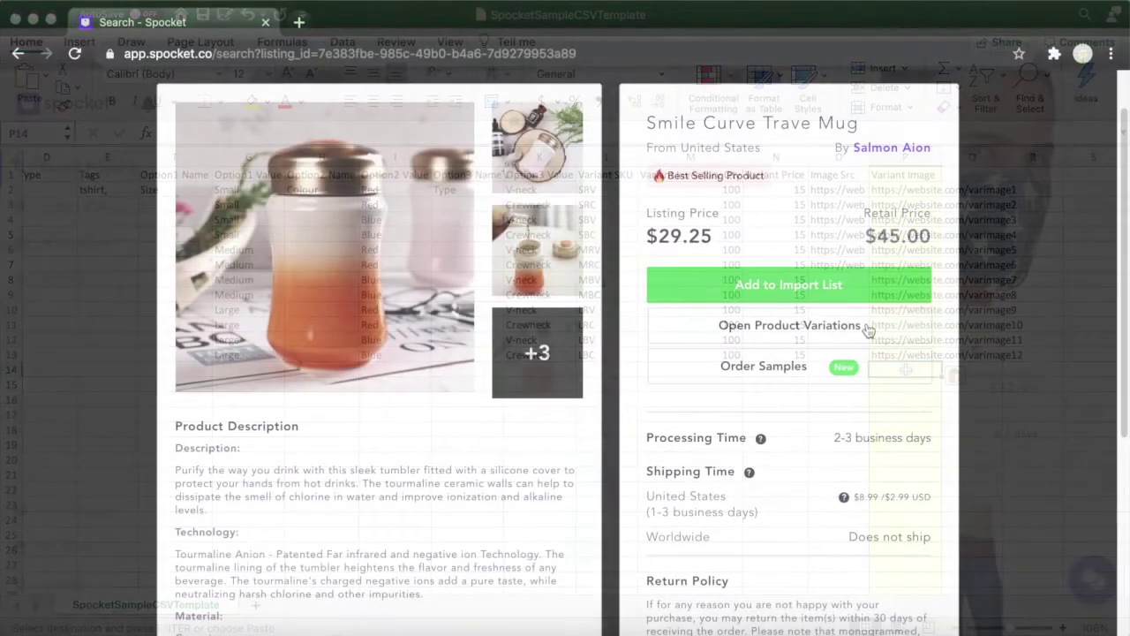
{"action": "left_click", "coordinate": [871, 325]}
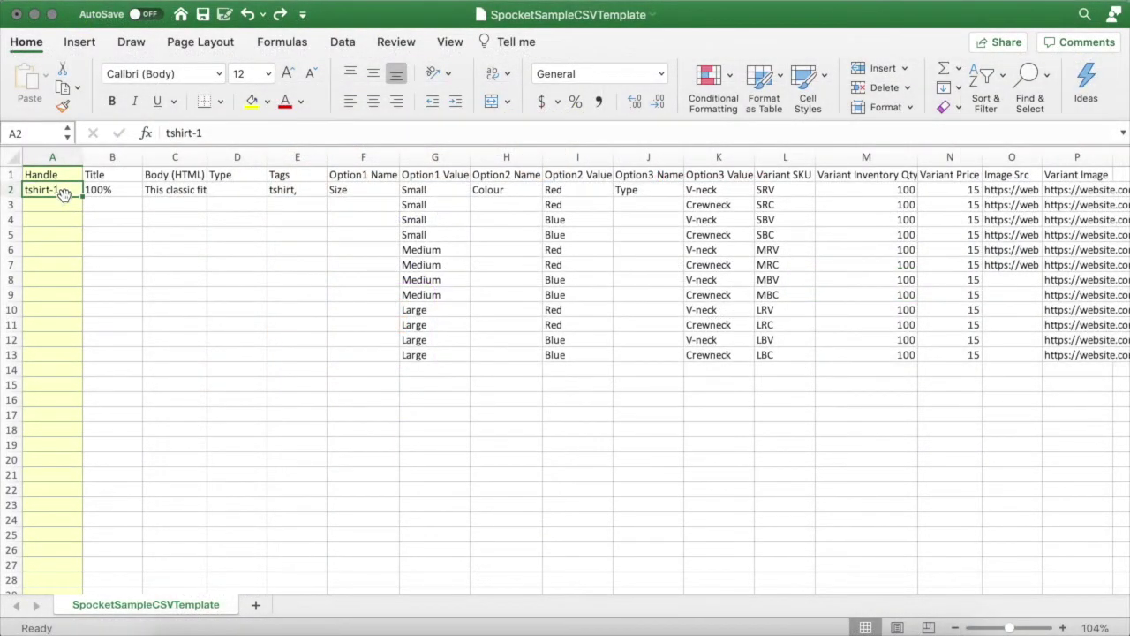
Step: Fill the tshirt-1 handle down column A from A2 to A13
{"action": "key", "text": "super+c"}
{"action": "left_click", "coordinate": [68, 204]}
{"action": "key", "text": "super+v"}
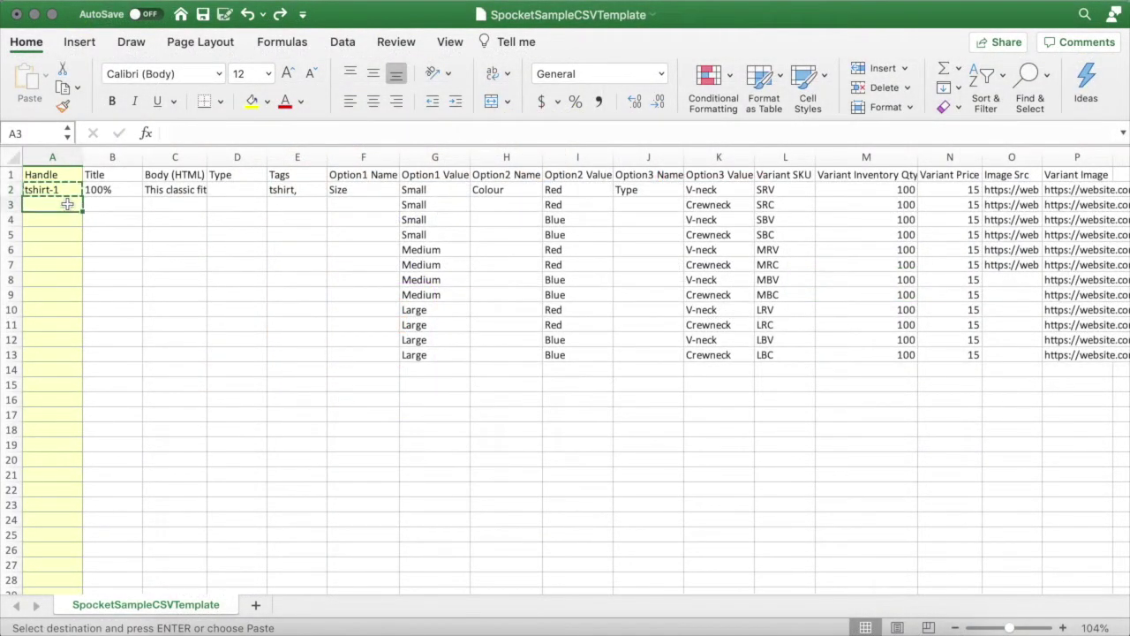
{"action": "left_click_drag", "start_coordinate": [67, 189], "coordinate": [83, 363]}
Step: Start row 14 with handle 'necklace', title 'Sterling Silver Heart Necklace', its description and tags 'necklace, silver, jewelry'
{"action": "left_click", "coordinate": [81, 372]}
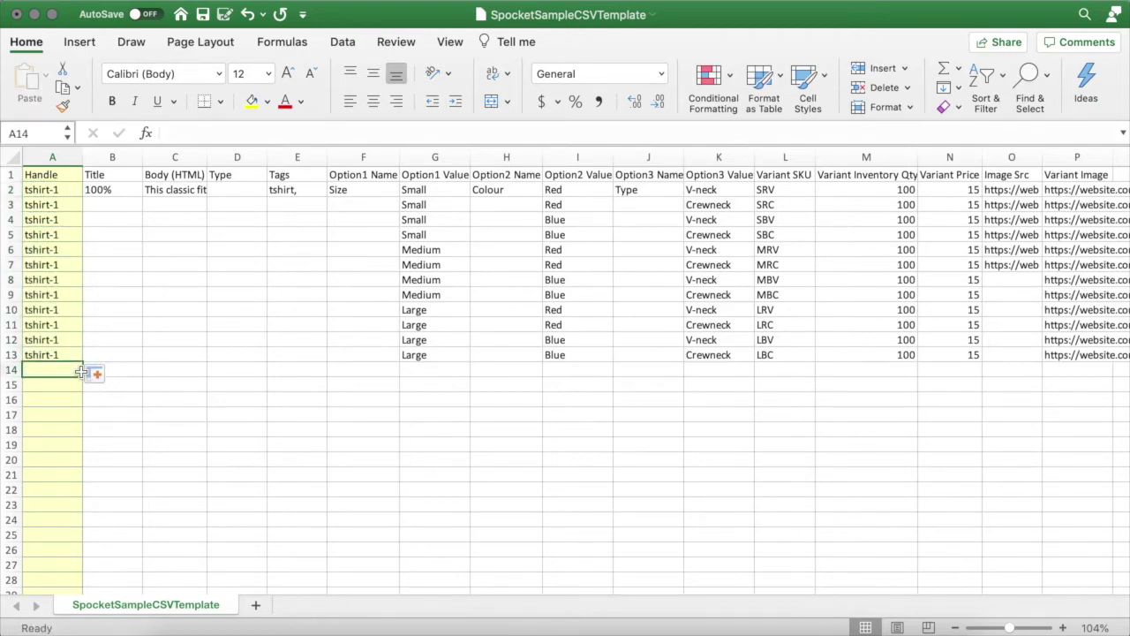
{"action": "type", "text": "necklace"}
{"action": "key", "text": "Tab"}
{"action": "type", "text": "Sterling Silve"}
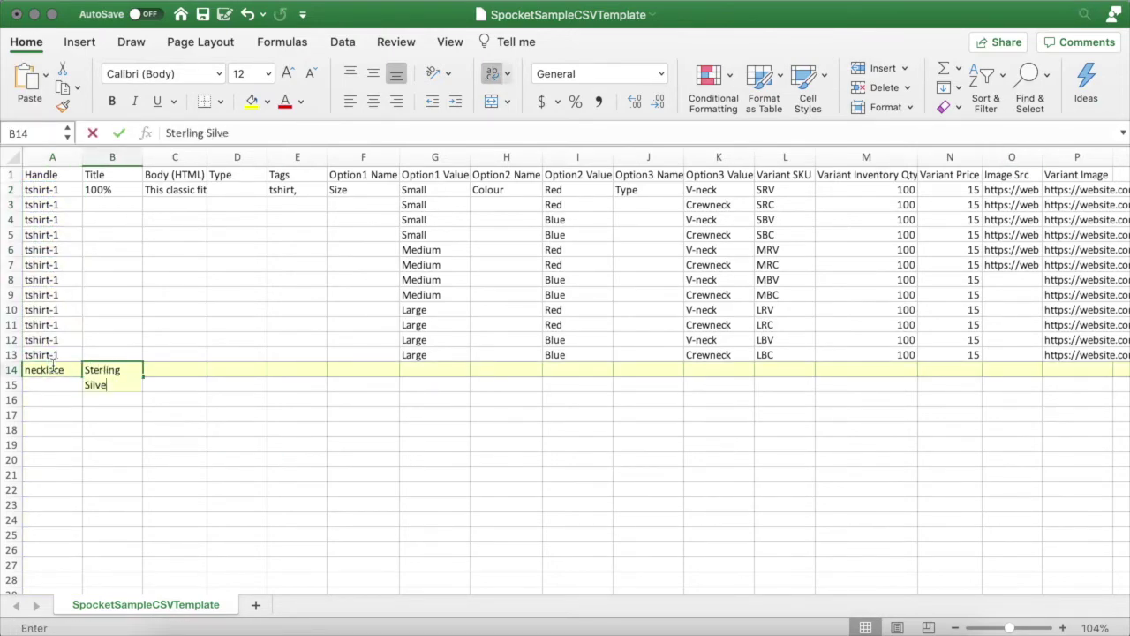
{"action": "type", "text": "r Heart Necklace"}
{"action": "key", "text": "Tab"}
{"action": "type", "text": "This necklace is plated"}
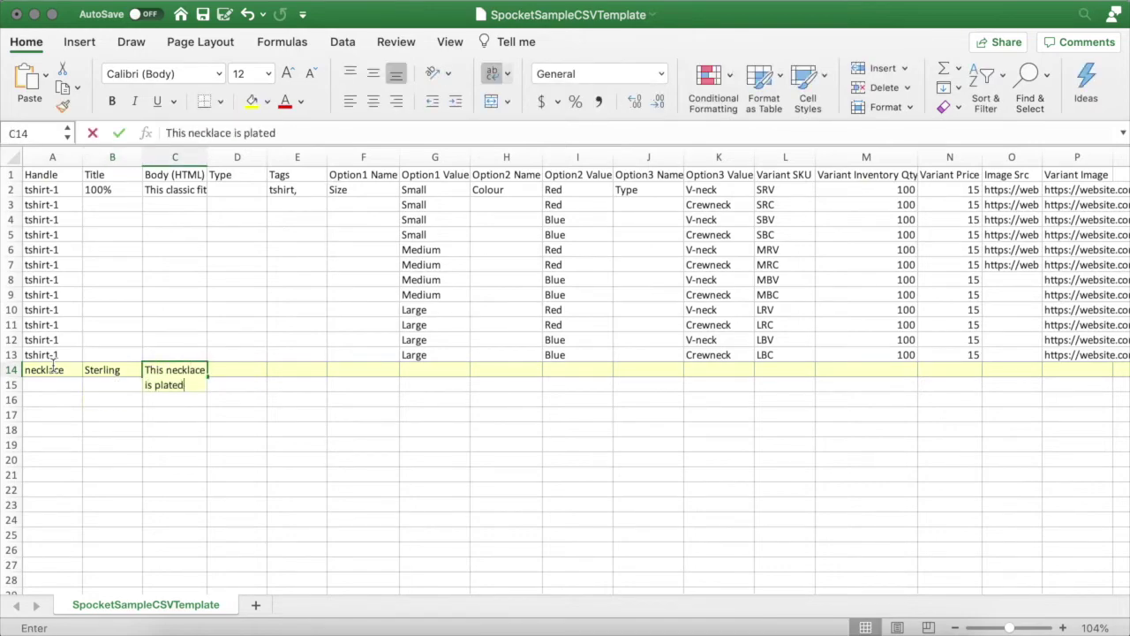
{"action": "type", "text": " with sterling silver."}
{"action": "key", "text": "Tab"}
{"action": "key", "text": "Tab"}
{"action": "type", "text": "necklace, silver"}
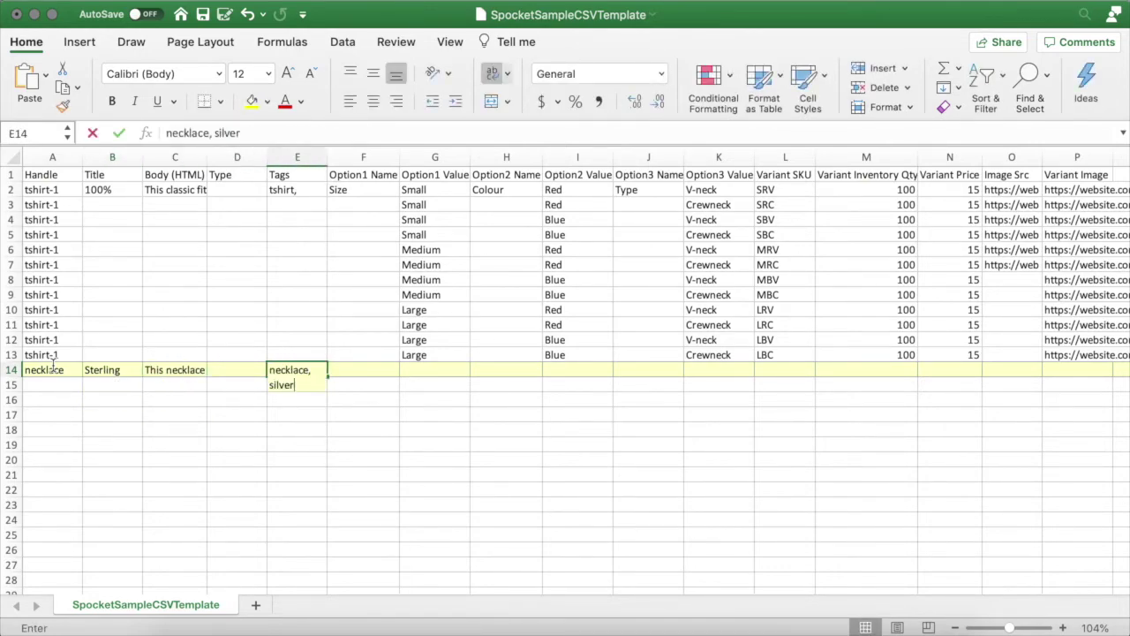
{"action": "type", "text": ", jewelry"}
Step: Give the necklace SKU NECKLACEH, inventory quantity 100 and price 35
{"action": "key", "text": "Tab"}
{"action": "key", "text": "Tab"}
{"action": "key", "text": "Tab"}
{"action": "key", "text": "Tab"}
{"action": "key", "text": "Tab"}
{"action": "key", "text": "Tab"}
{"action": "key", "text": "Tab"}
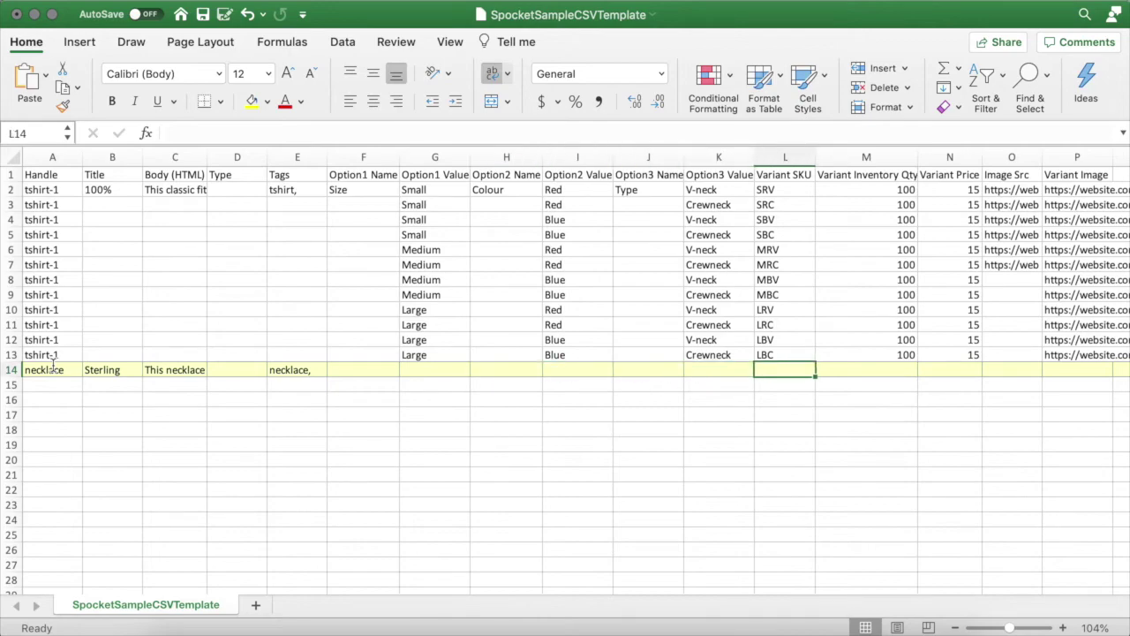
{"action": "type", "text": "NECKLACEH"}
{"action": "key", "text": "Tab"}
{"action": "type", "text": "100"}
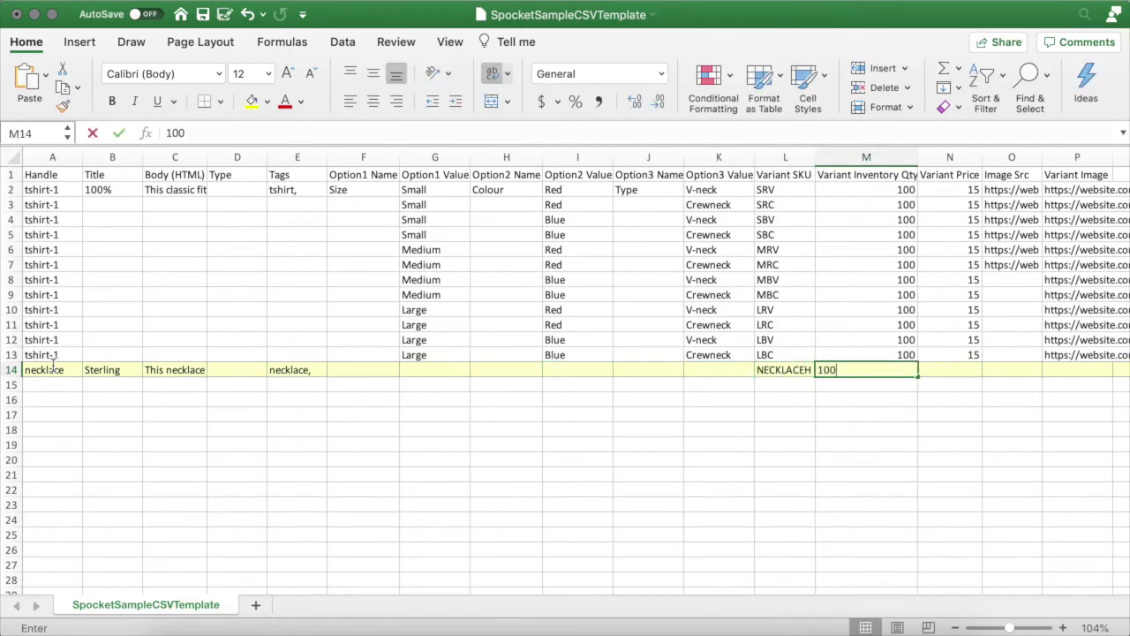
{"action": "key", "text": "Tab"}
{"action": "type", "text": "35"}
Step: Paste the necklace image links into Image Src O14 and Variant Image P14
{"action": "key", "text": "Tab"}
{"action": "key", "text": "super+v"}
{"action": "left_click", "coordinate": [1064, 372]}
{"action": "key", "text": "super+v"}
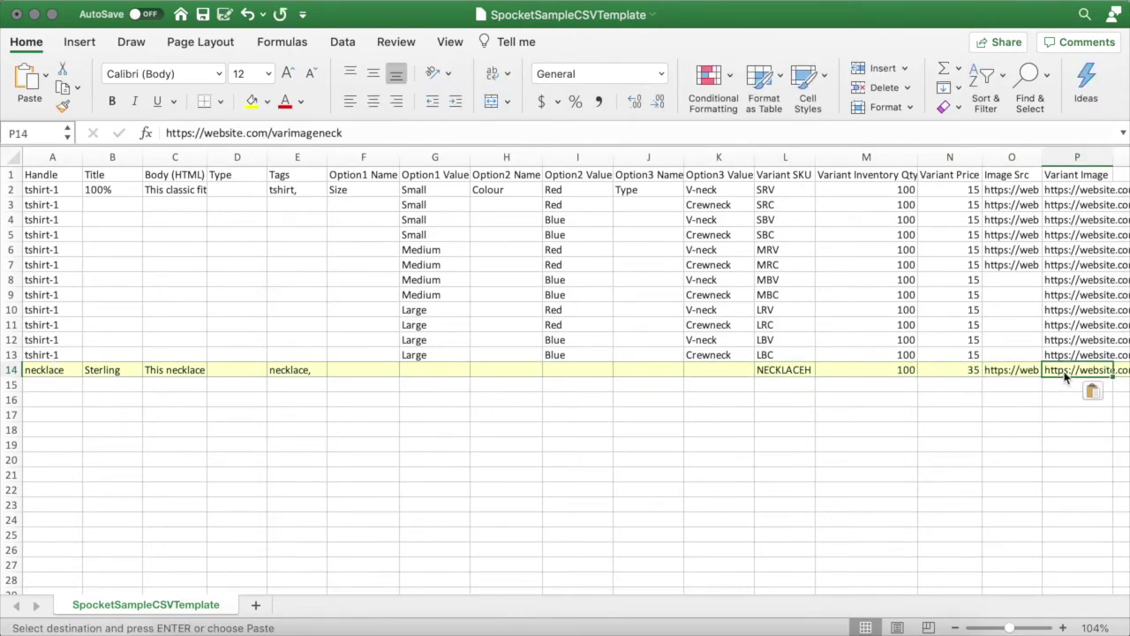
Step: Copy the necklace handle into A15 and paste the second image link into O15
{"action": "left_click", "coordinate": [45, 370]}
{"action": "left_click_drag", "start_coordinate": [83, 377], "coordinate": [83, 392]}
{"action": "left_click", "coordinate": [1011, 385]}
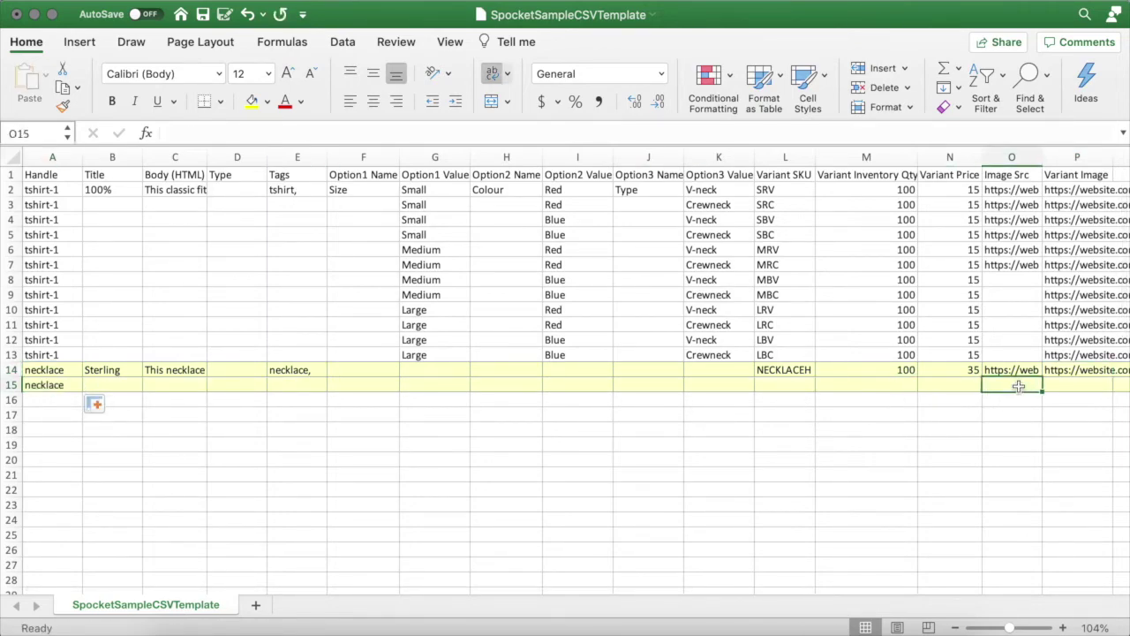
{"action": "key", "text": "super+v"}
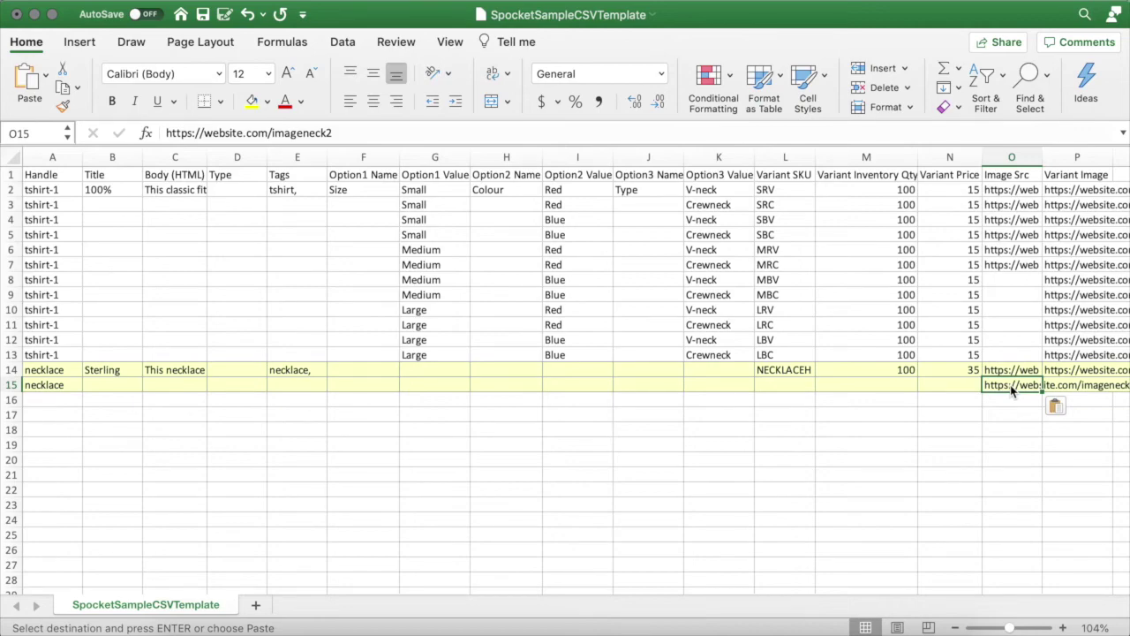